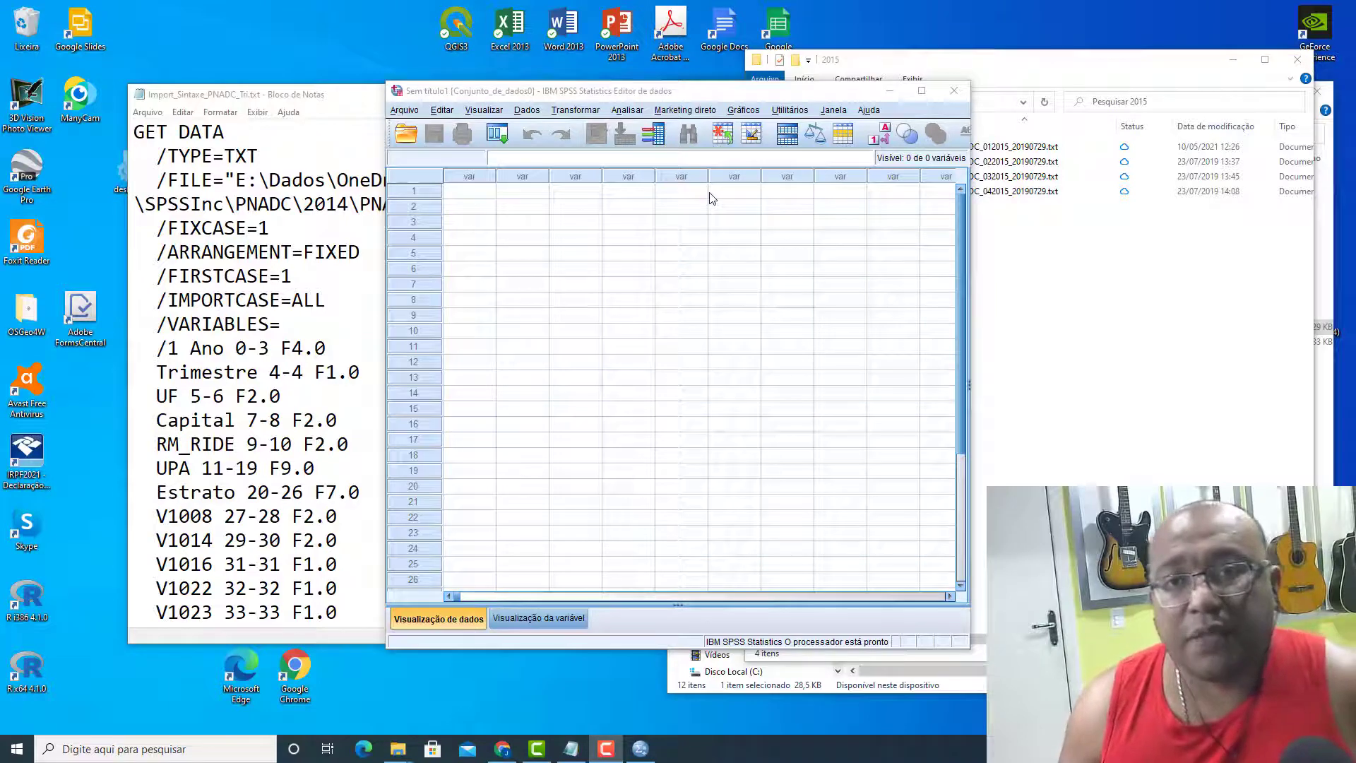
- Copy the entire GET DATA import syntax from the Notepad file Import_Sintaxe_PNADC_Tri.txt and minimize that file
click(308, 95)
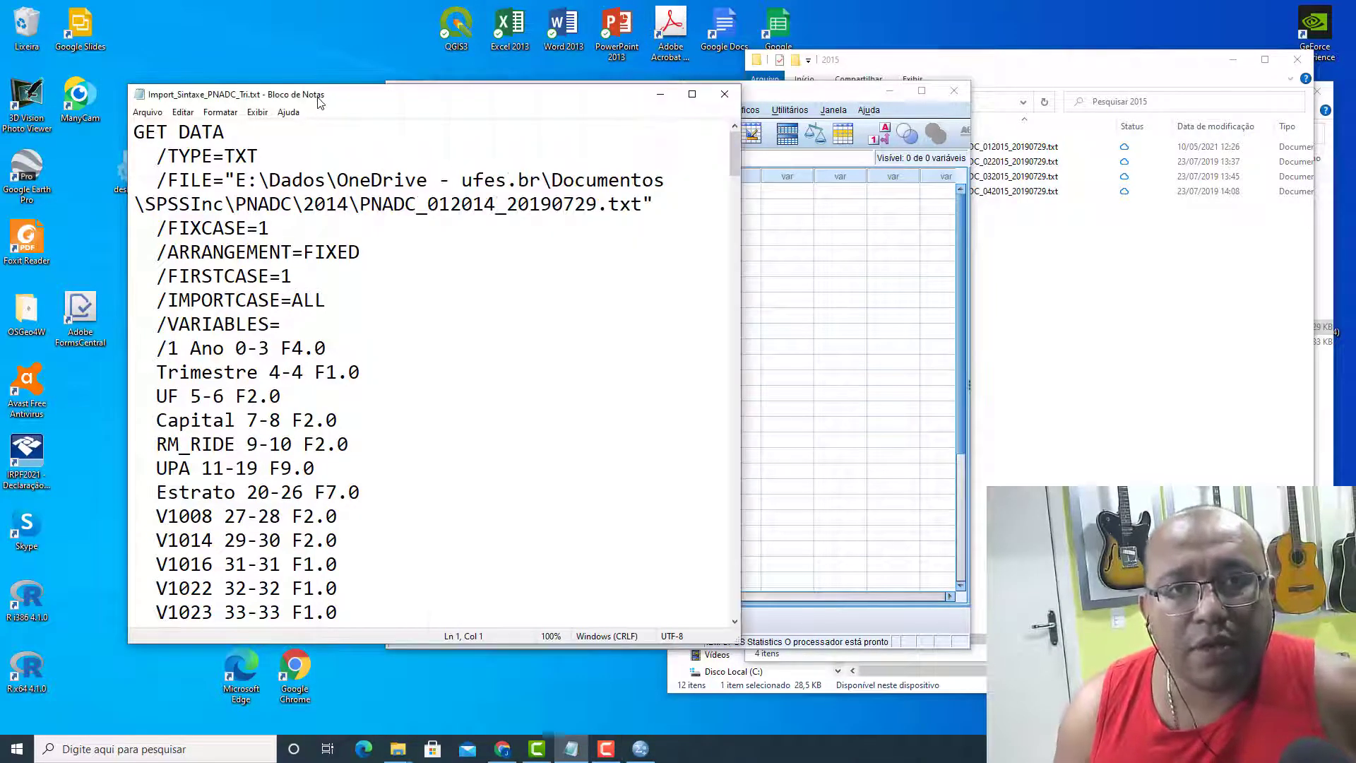
scroll(316, 328, down, 3)
scroll(316, 327, down, 15)
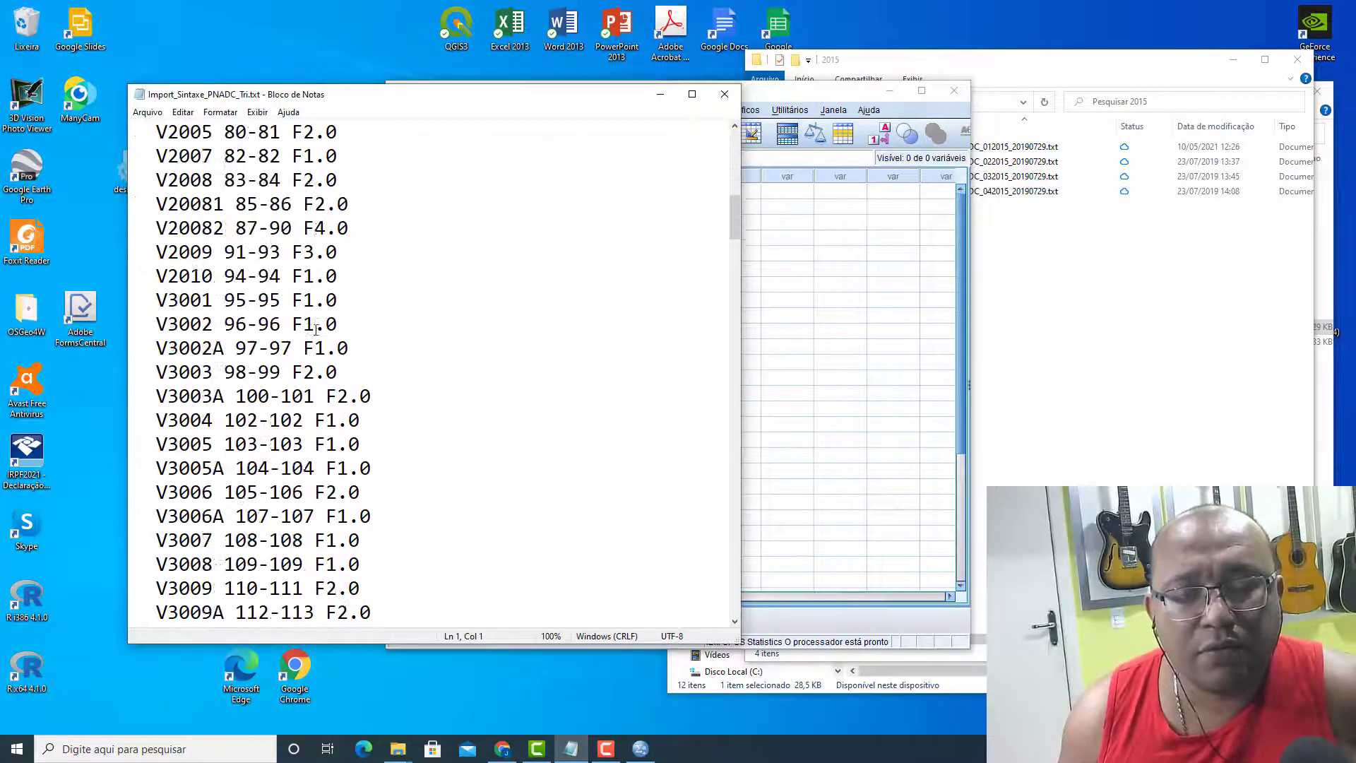
drag(735, 275, 759, 132)
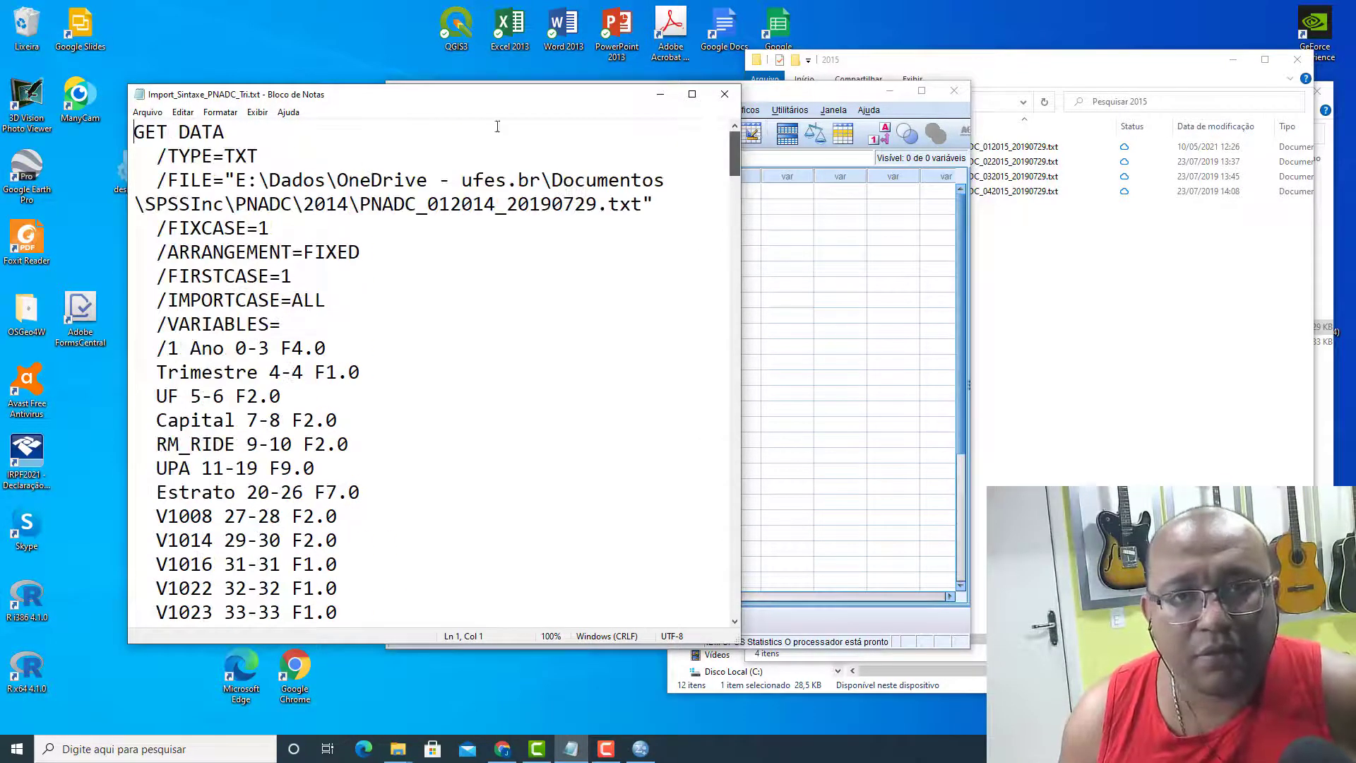
click(183, 112)
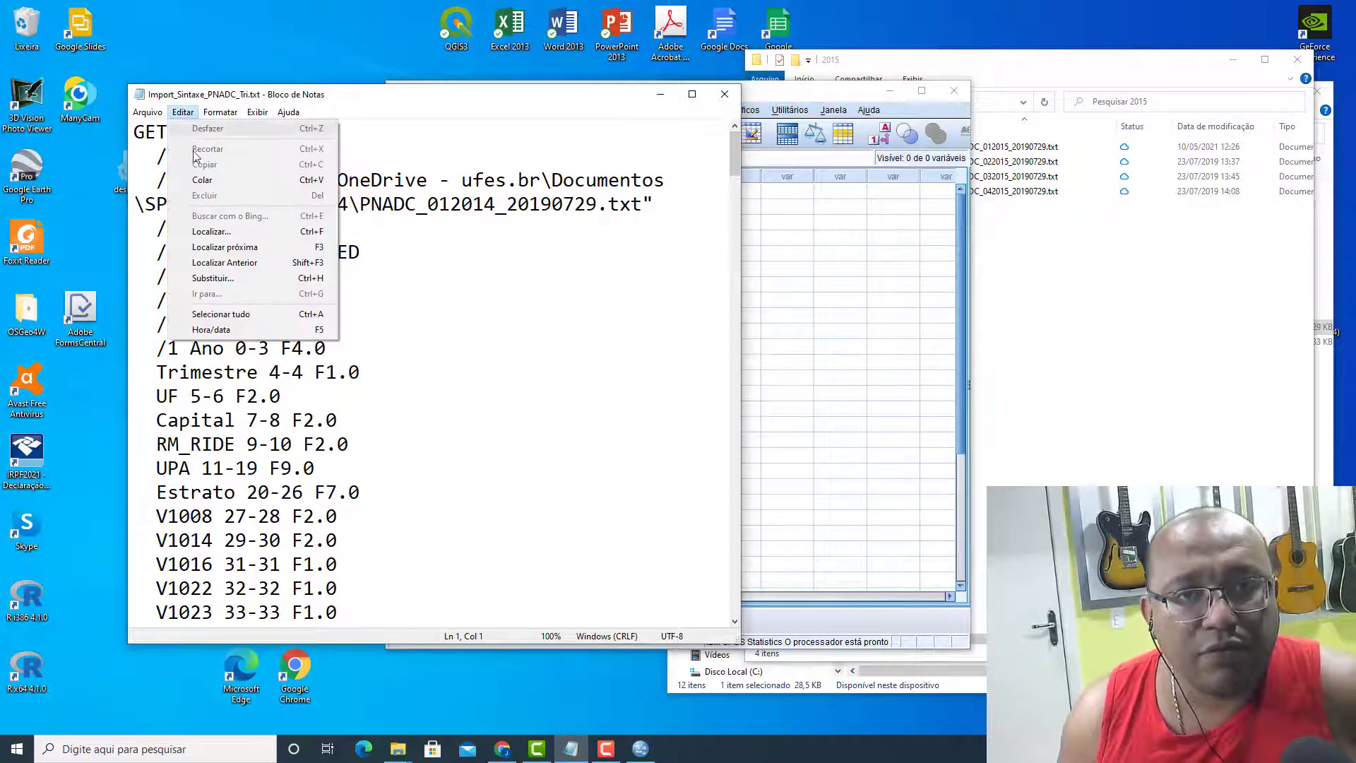
click(221, 314)
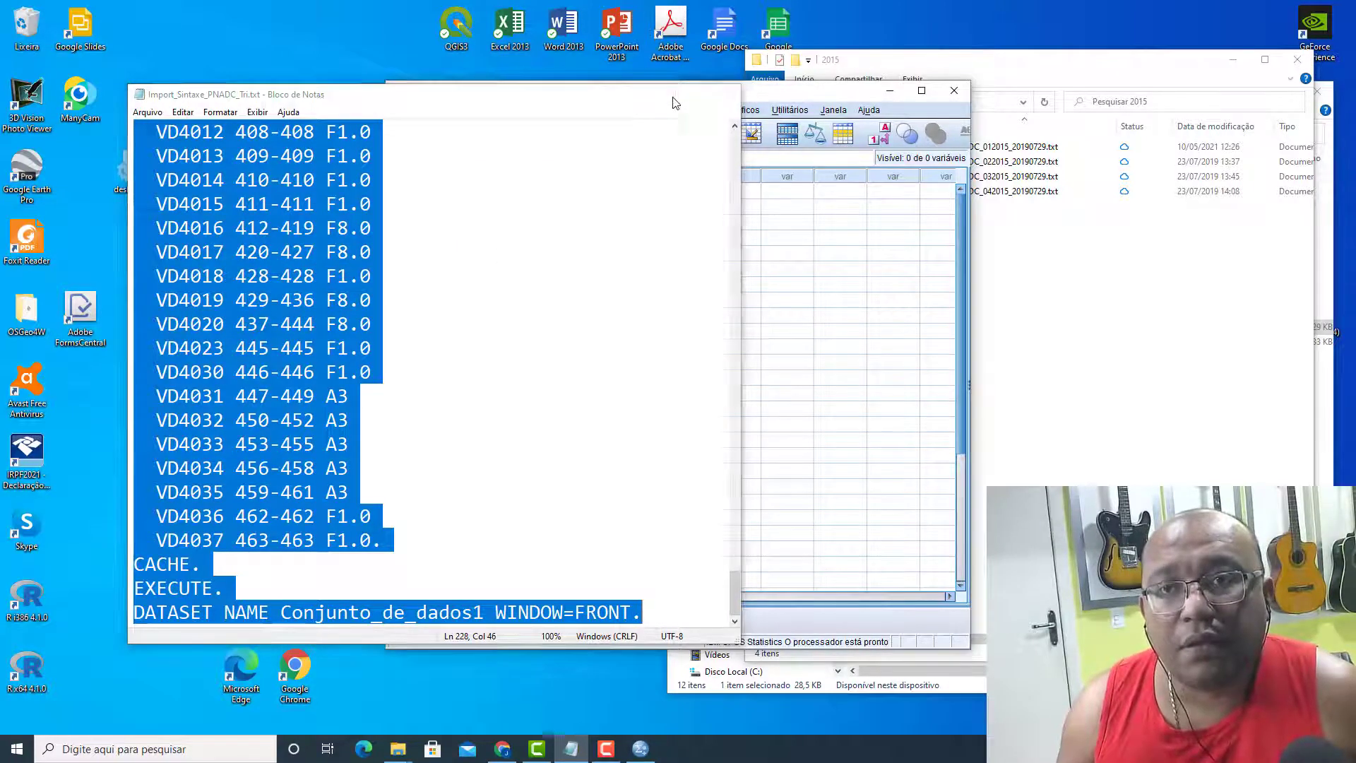
click(660, 94)
- Create a new SPSS syntax document and paste the copied import syntax into it
click(405, 111)
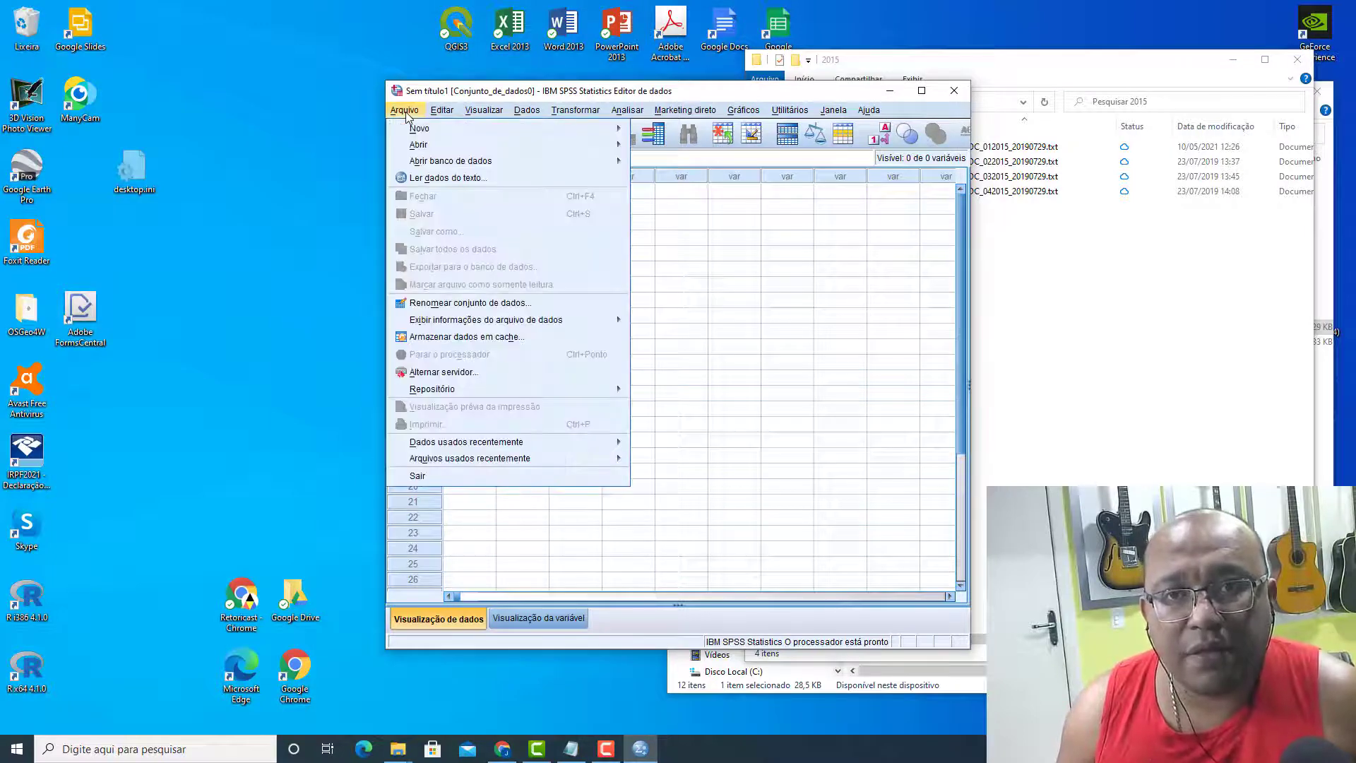
mouse_move(452, 129)
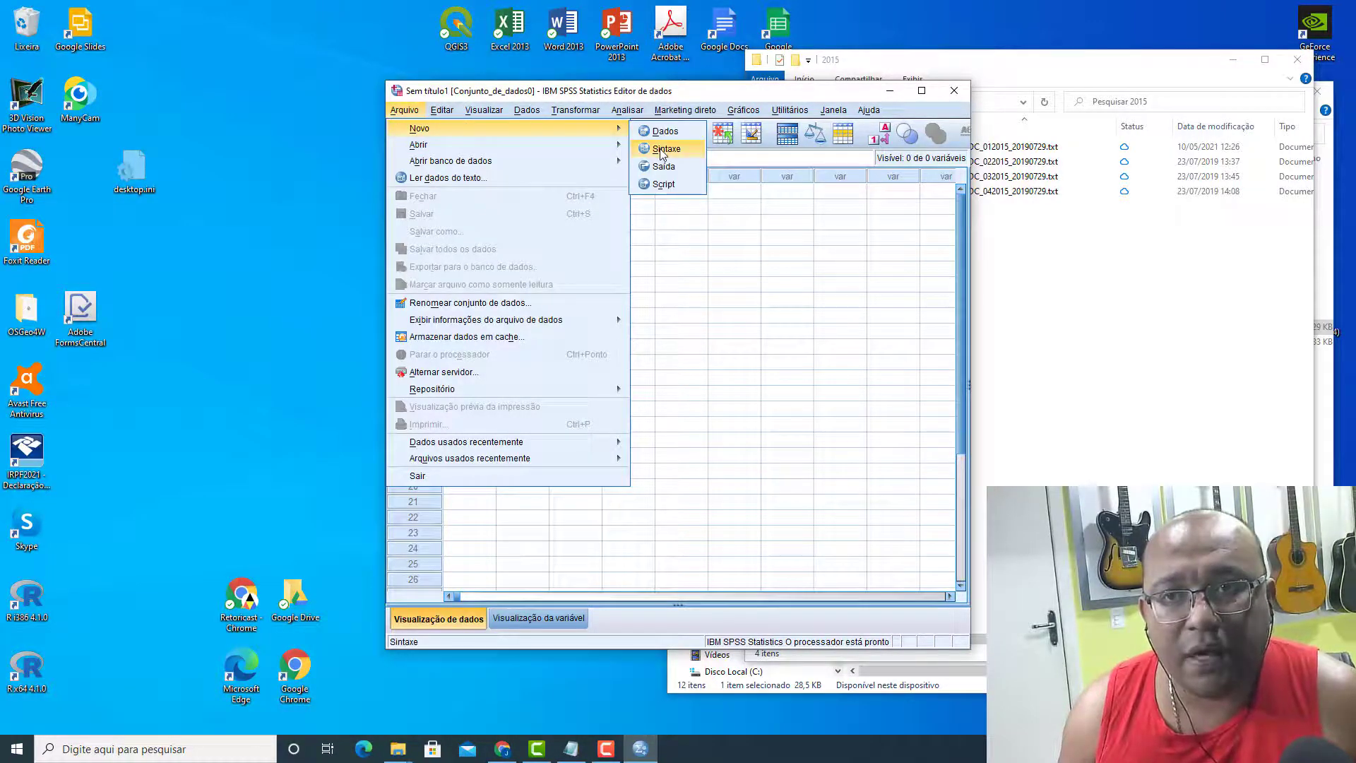
click(663, 150)
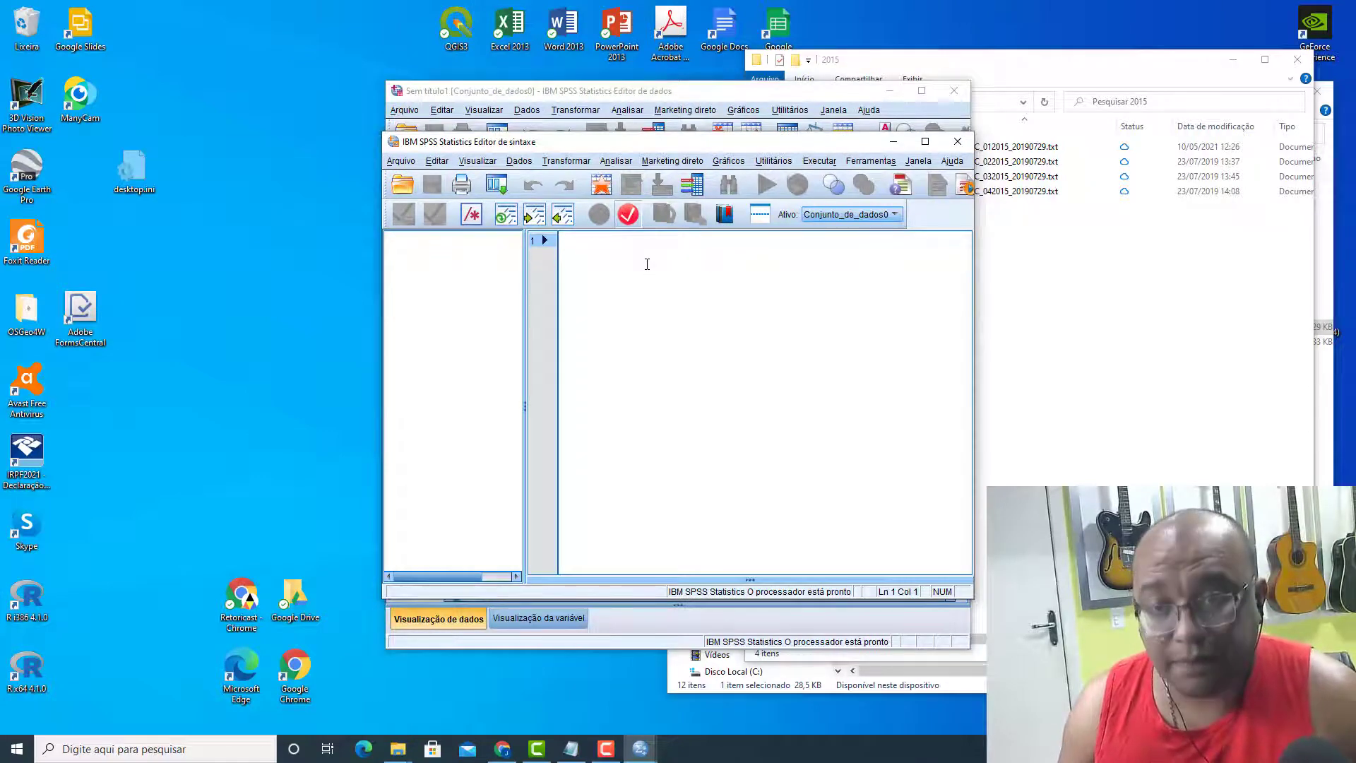
key(ctrl+v)
- Reposition and widen the syntax editor window so the complete /FILE path on line 3 fits
scroll(671, 384, up, 10)
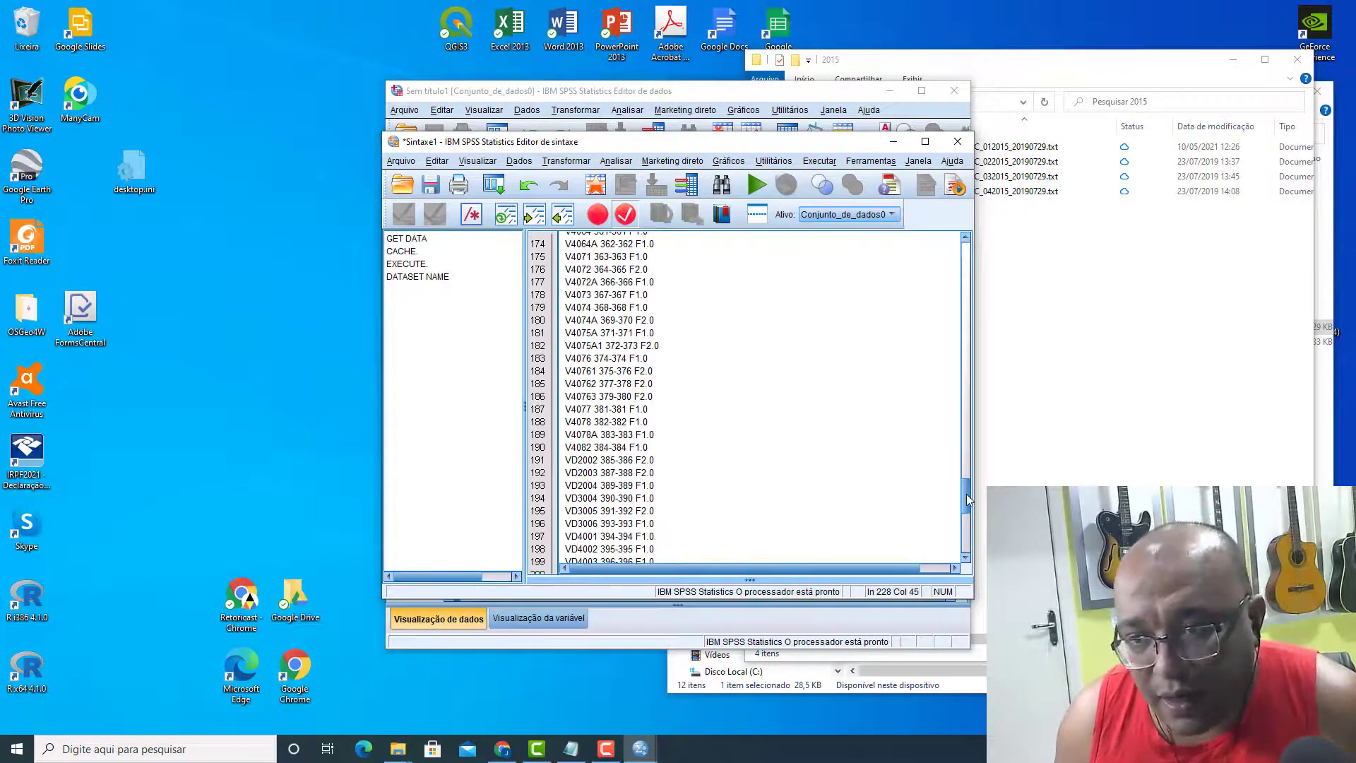
drag(966, 498, 970, 246)
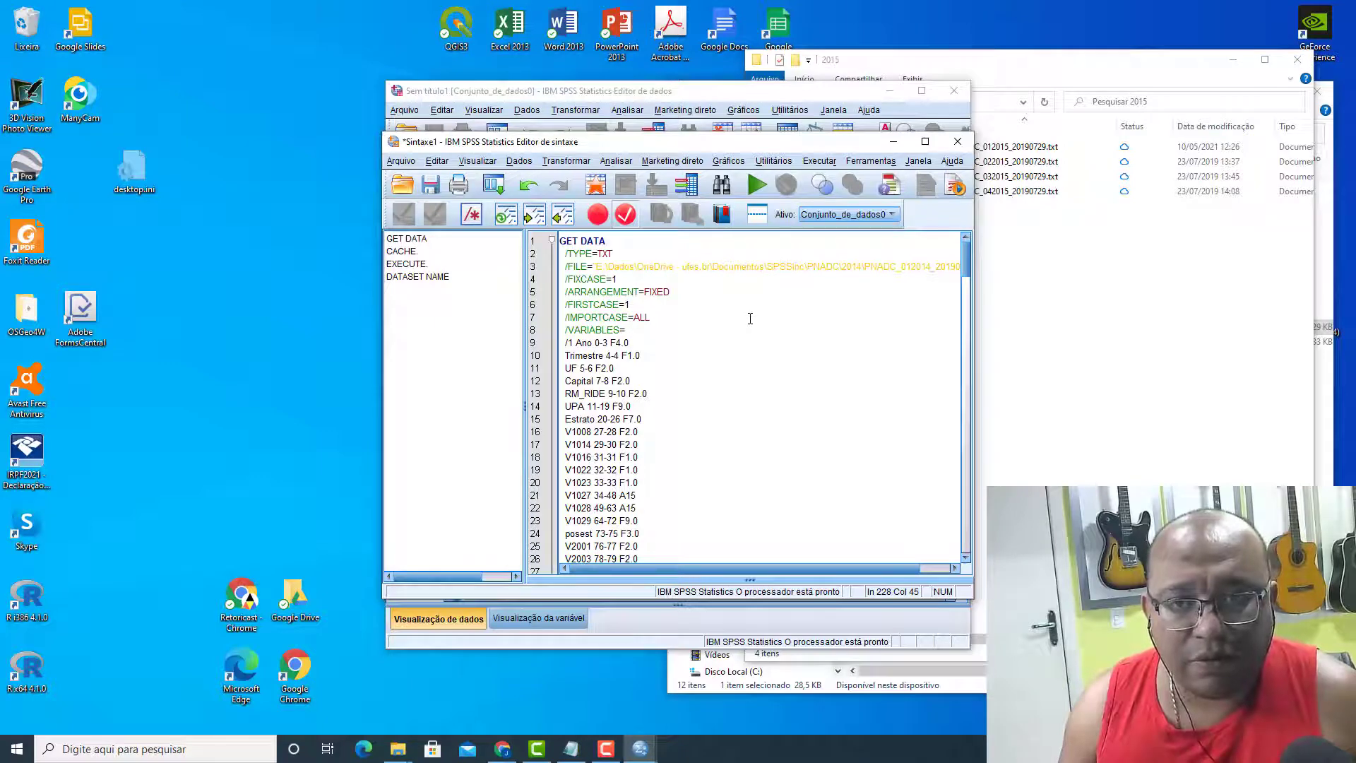
drag(713, 143, 583, 142)
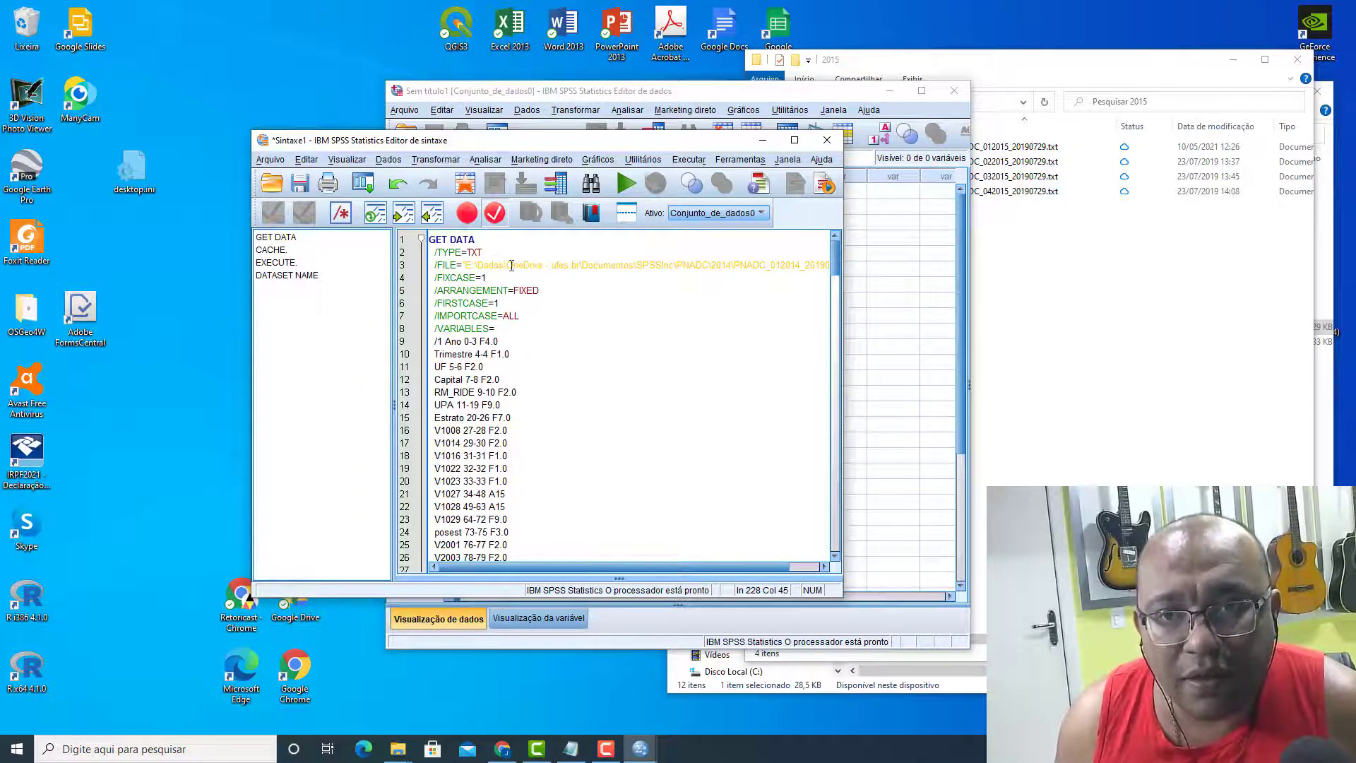
click(717, 265)
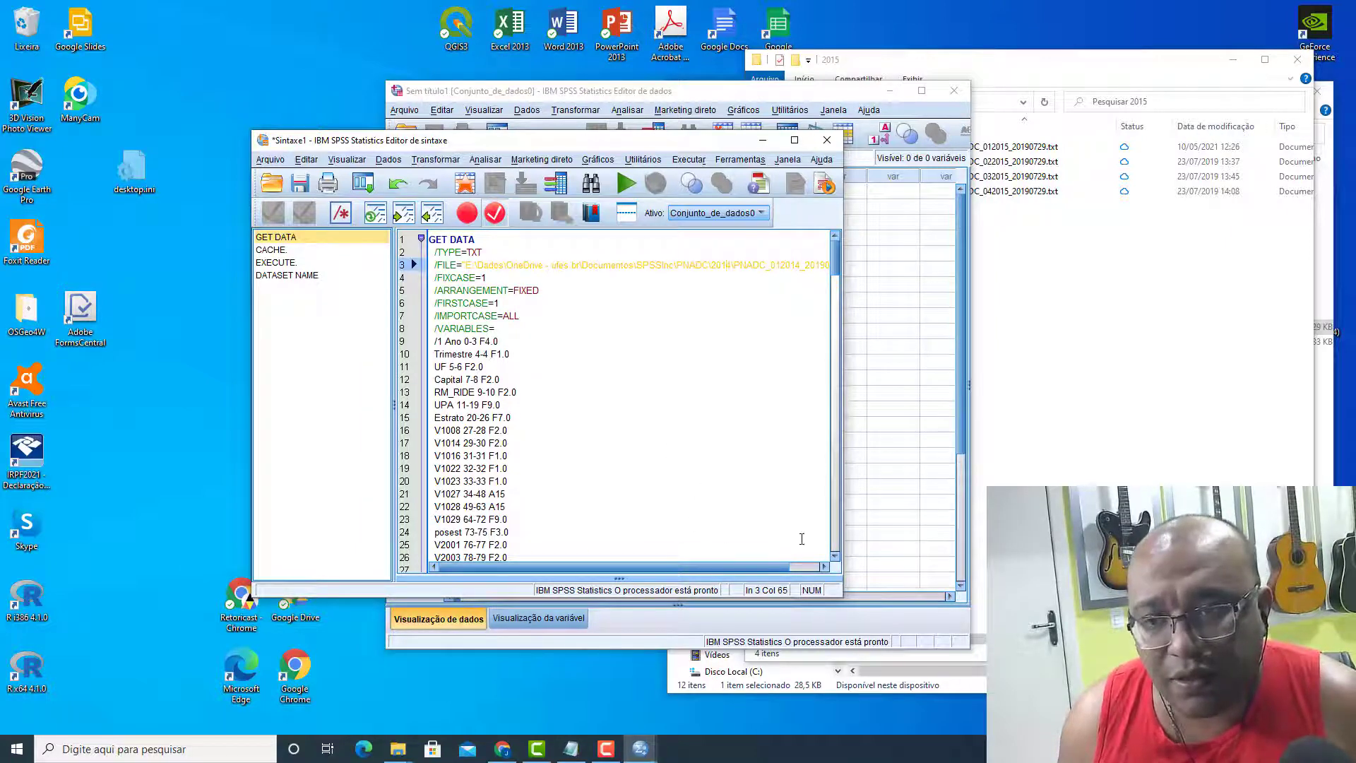
drag(842, 511, 944, 525)
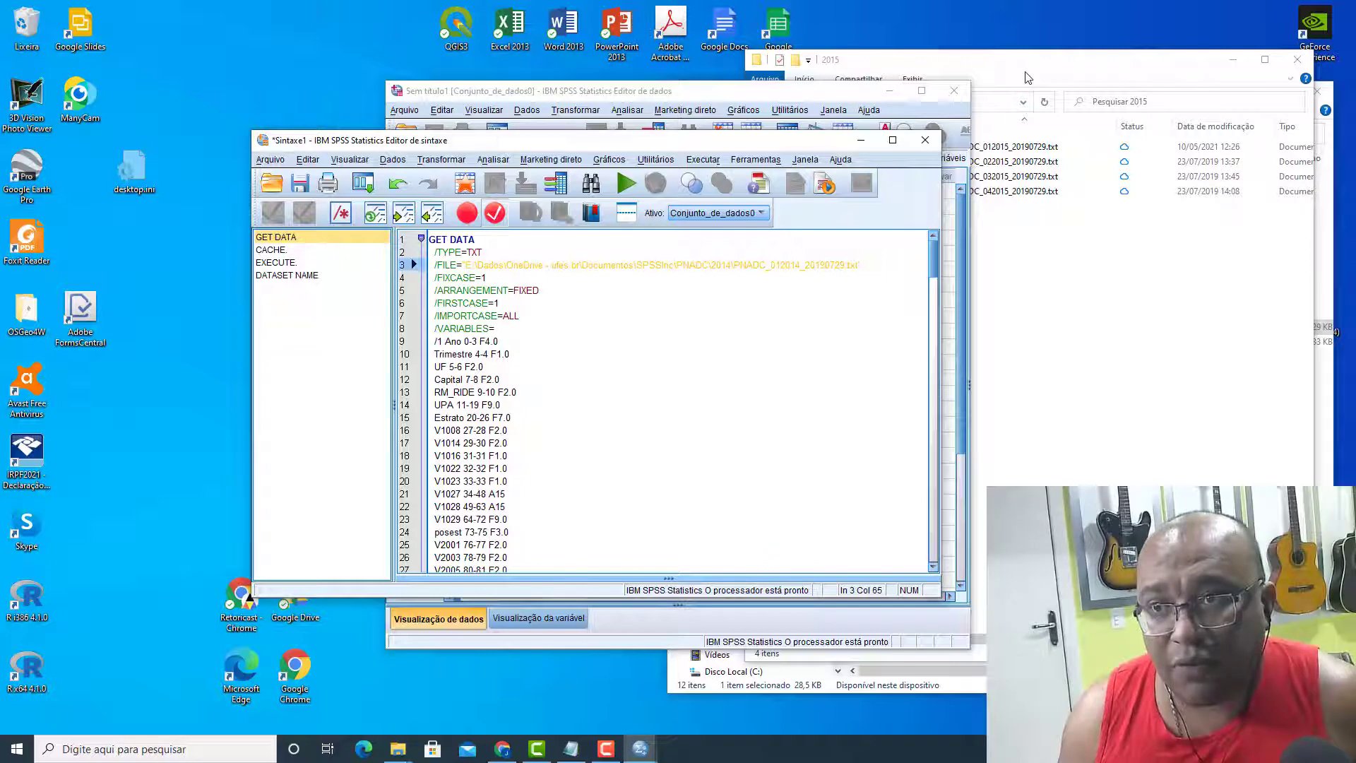
- Switch to the File Explorer folder 2015 and copy the file name PNADC_012015_20190729 without changing it
click(975, 110)
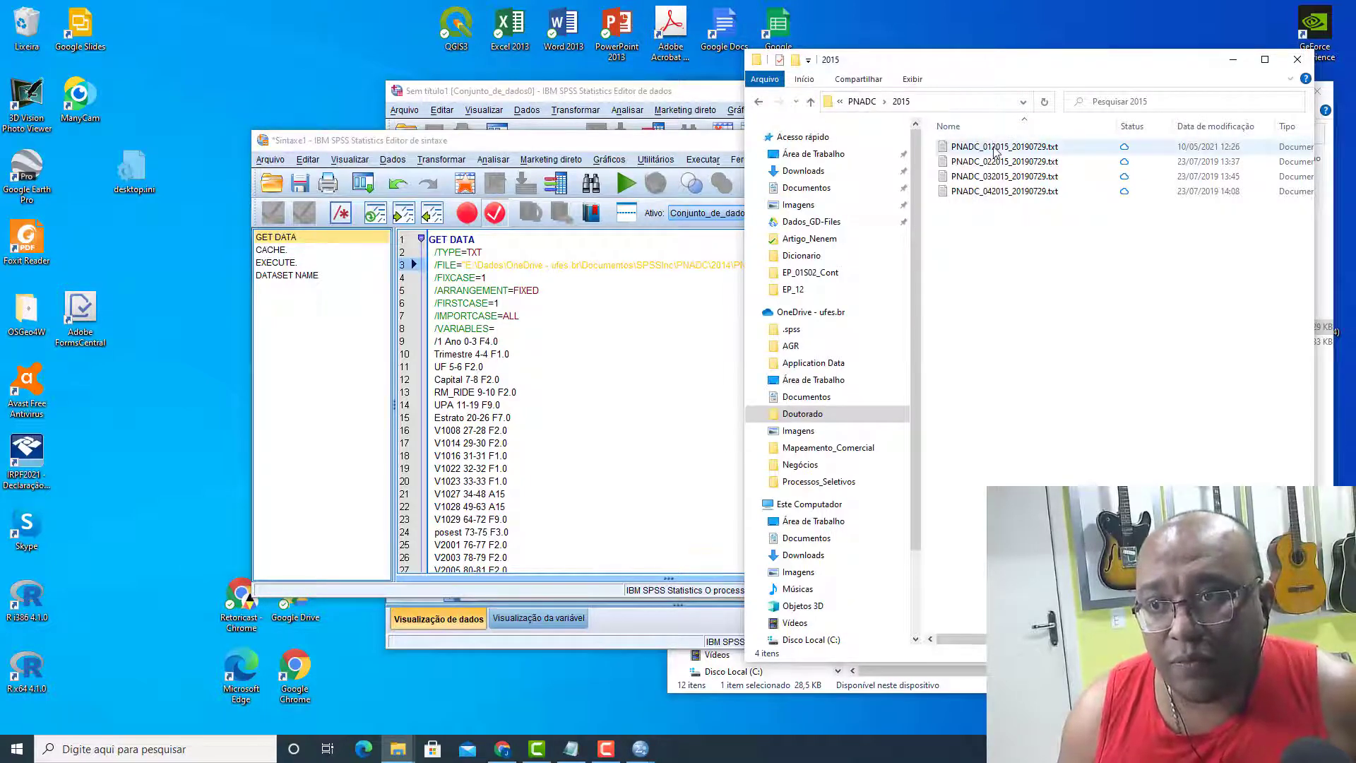
click(1033, 152)
click(1033, 152)
key(ctrl+c)
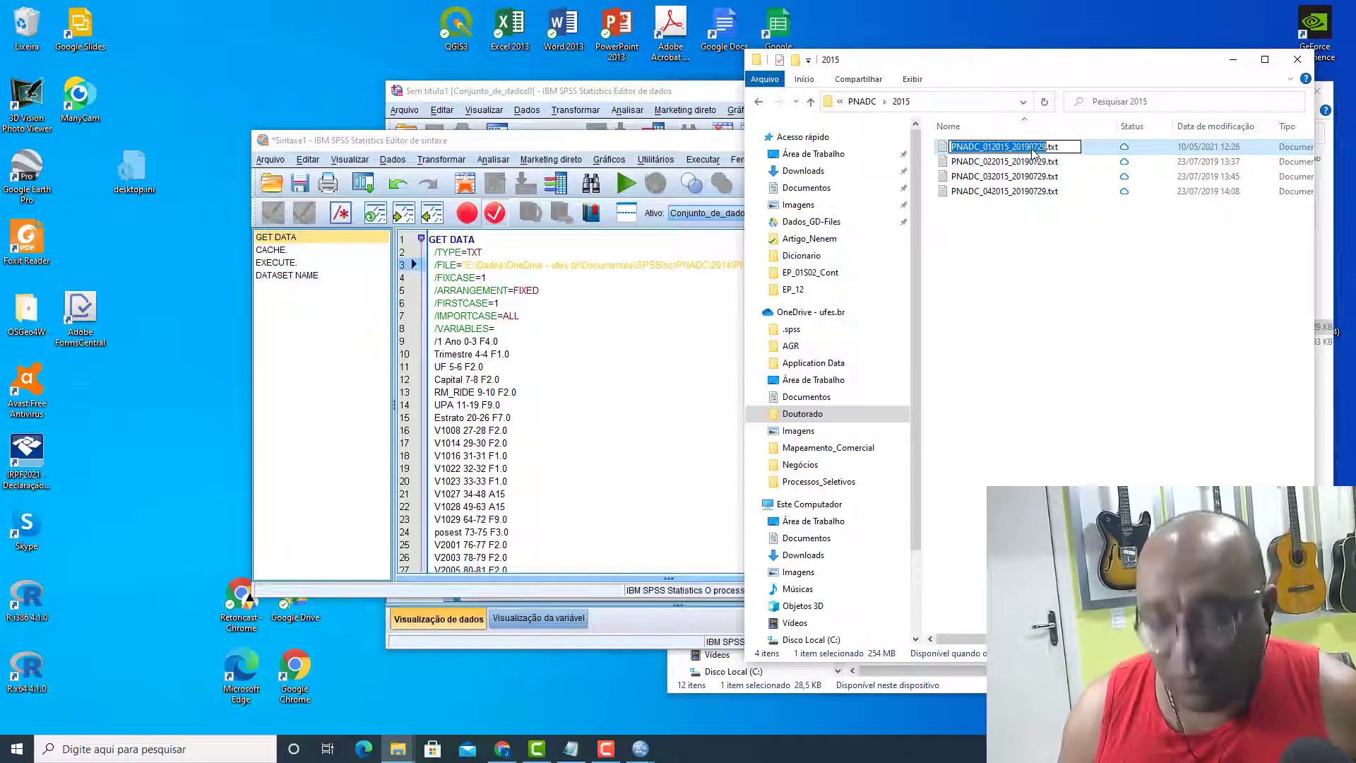
click(1030, 219)
- Update the /FILE path in the syntax to the 2015 folder and the file name PNADC_012015_20190729
click(650, 341)
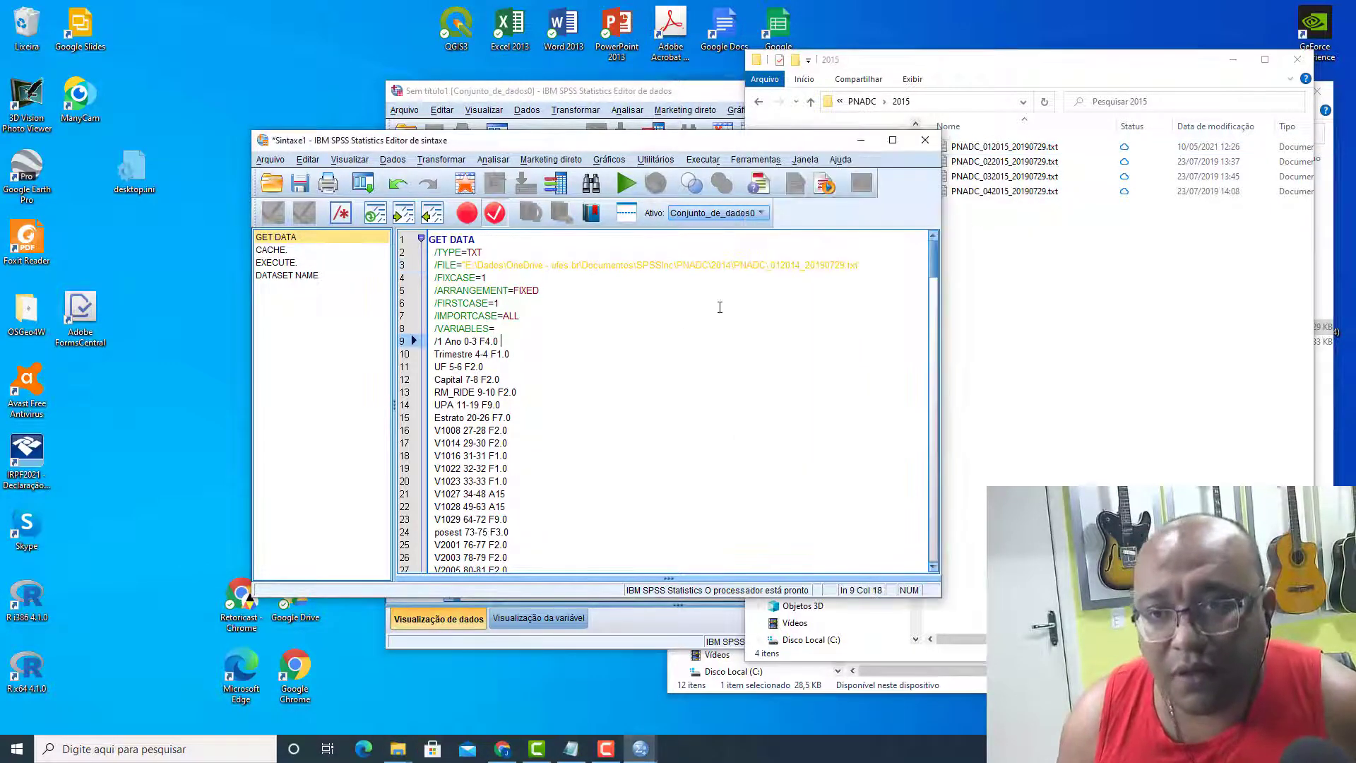
click(728, 266)
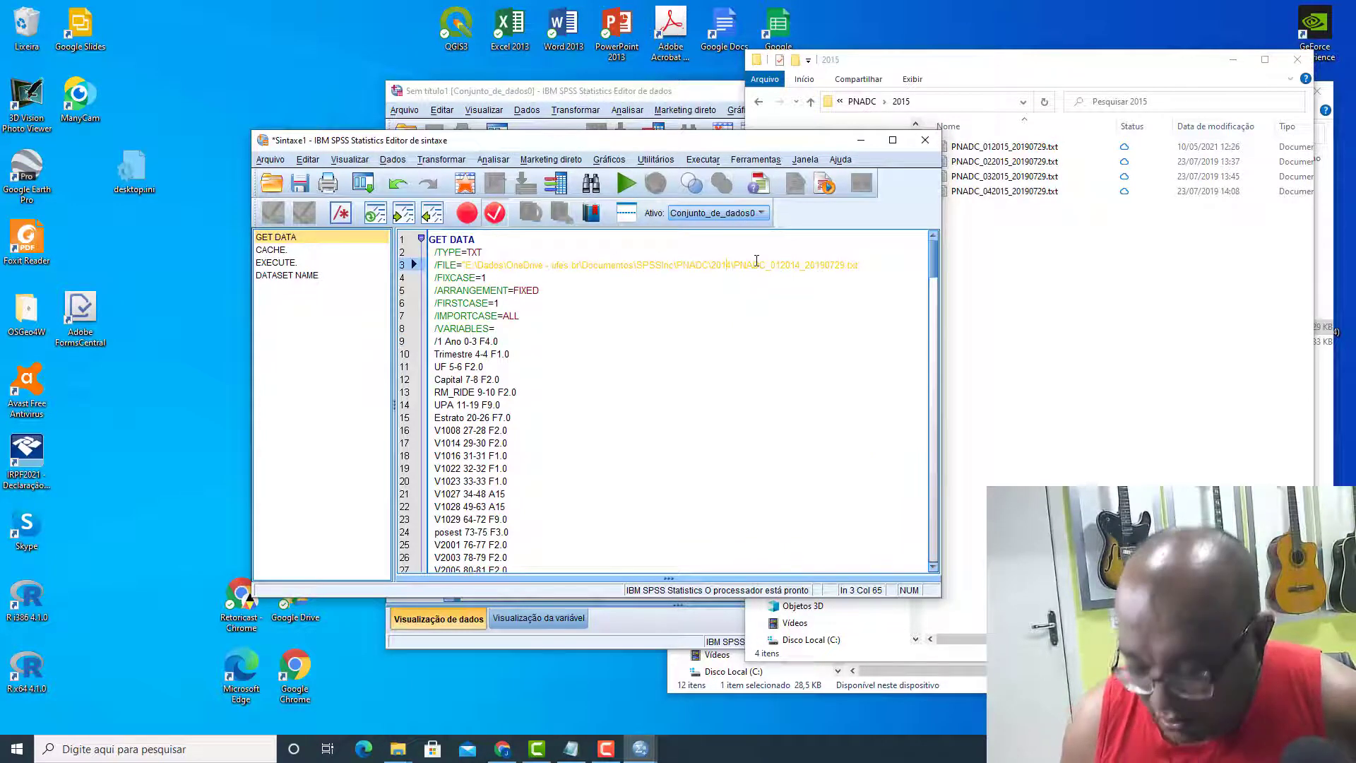
key(BackSpace)
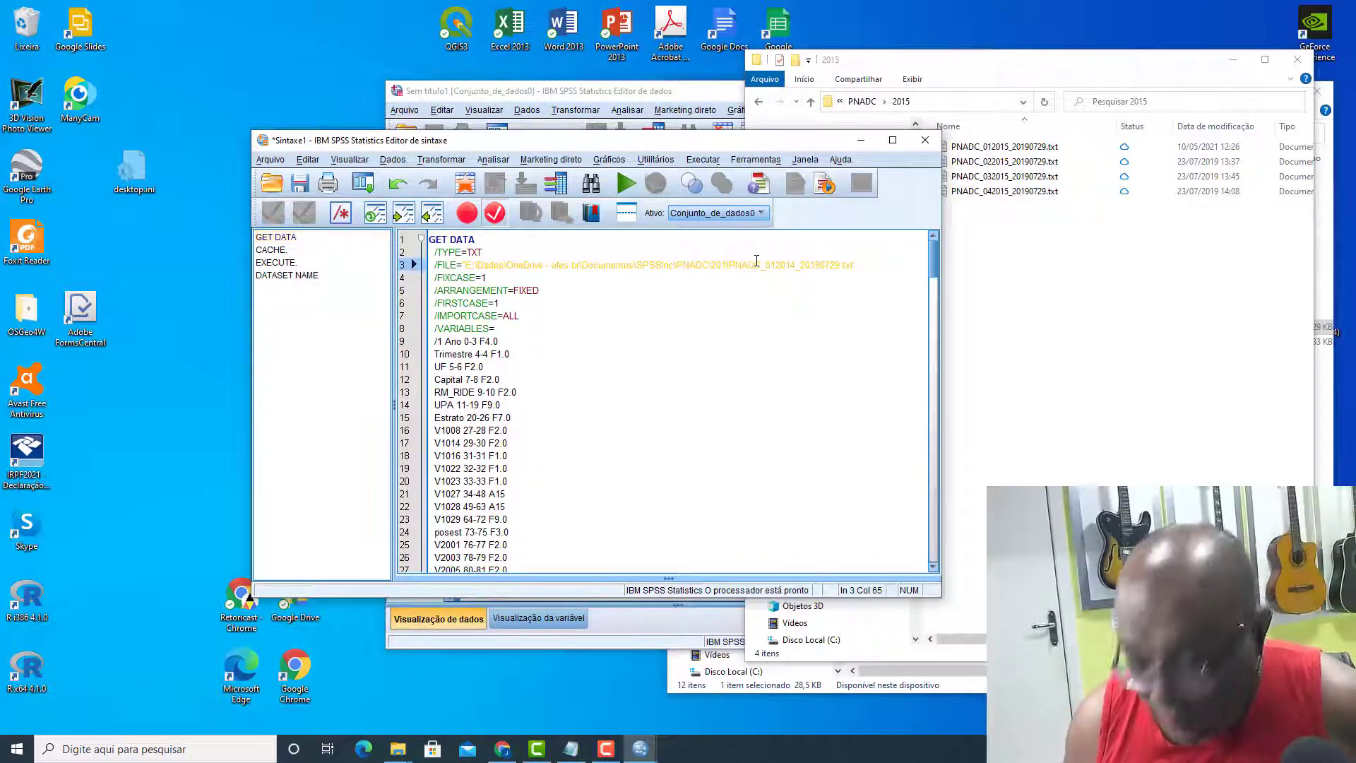
text(5)
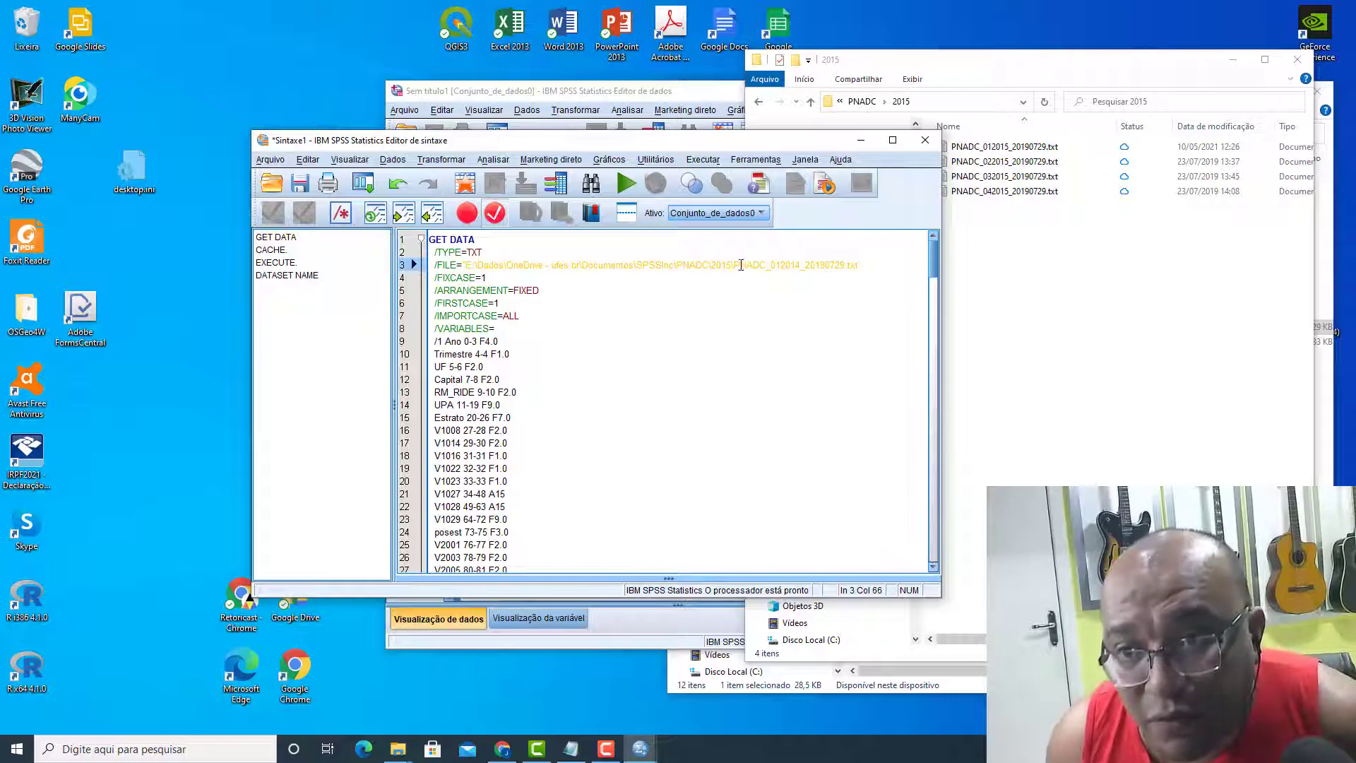
drag(737, 265, 847, 268)
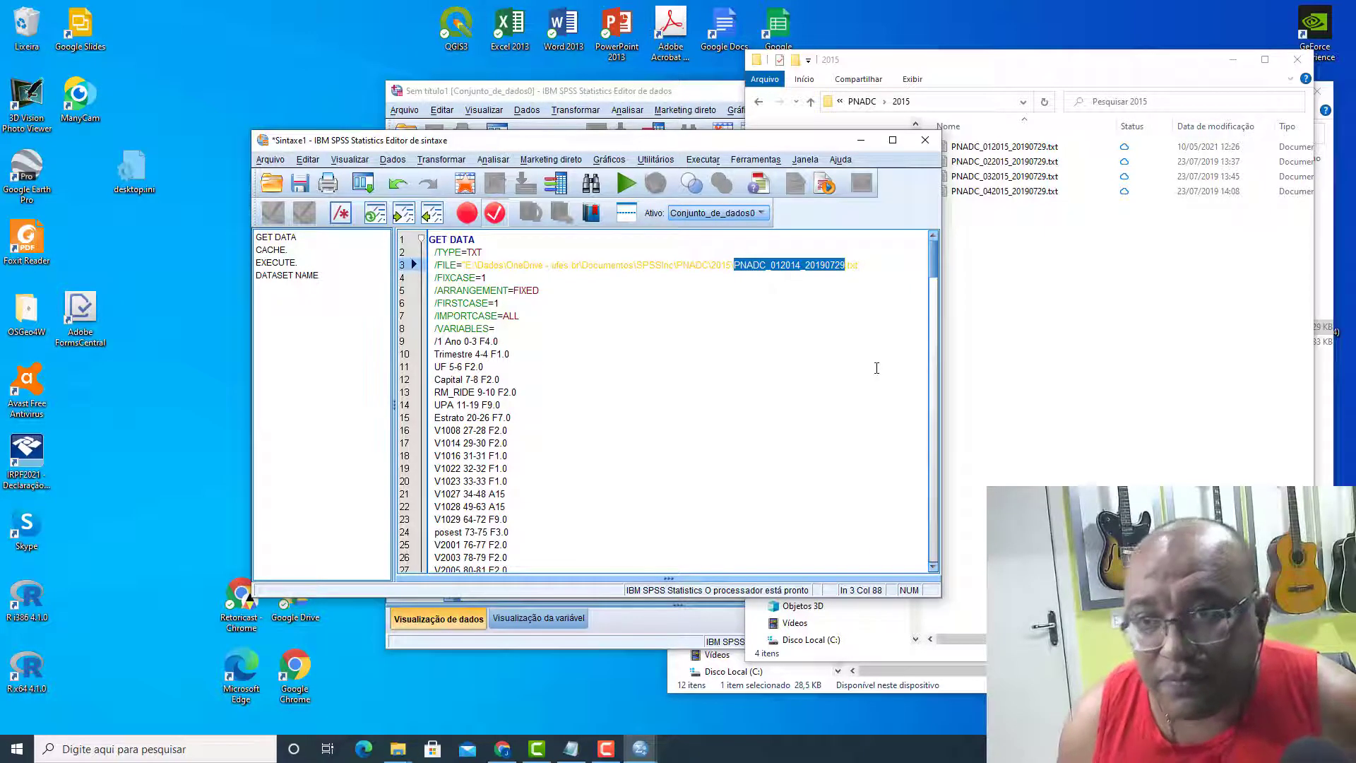
key(ctrl+v)
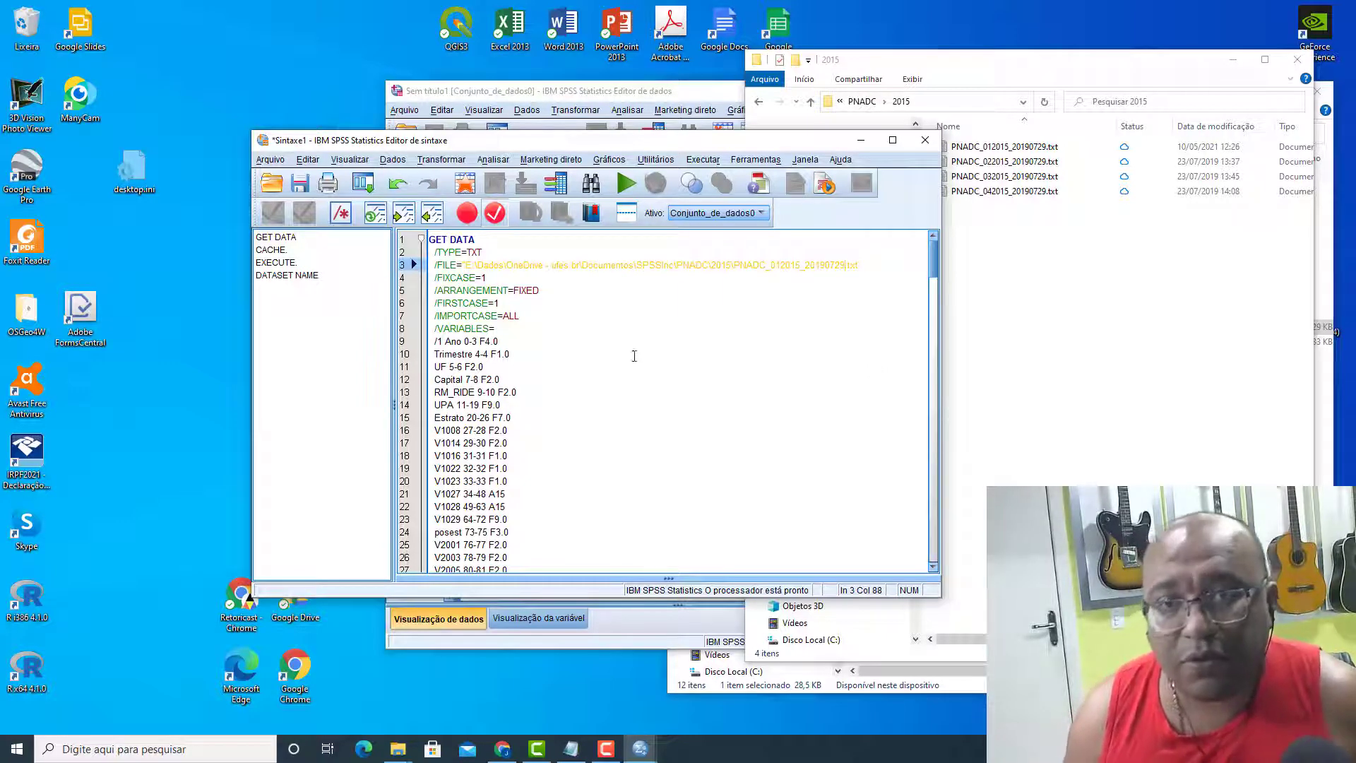
- Run all commands of the import syntax
click(703, 159)
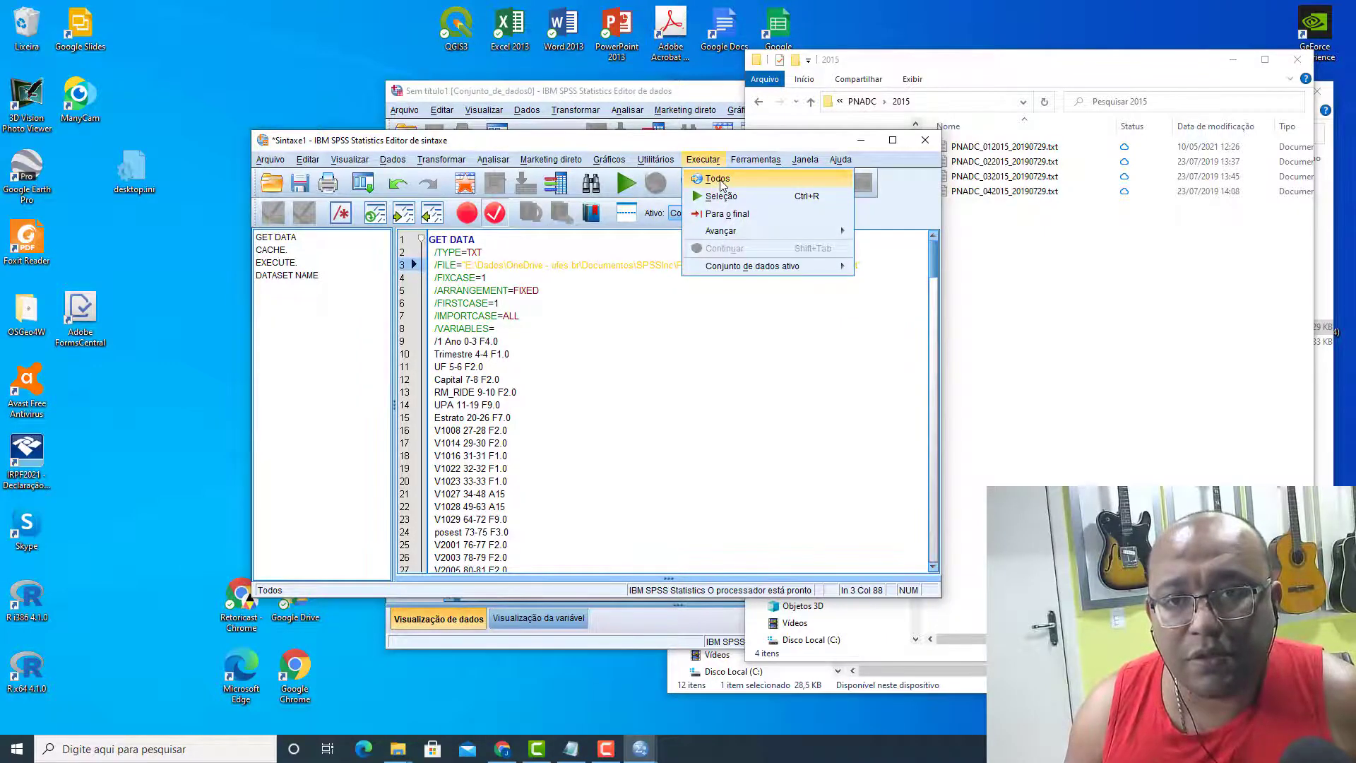
click(719, 181)
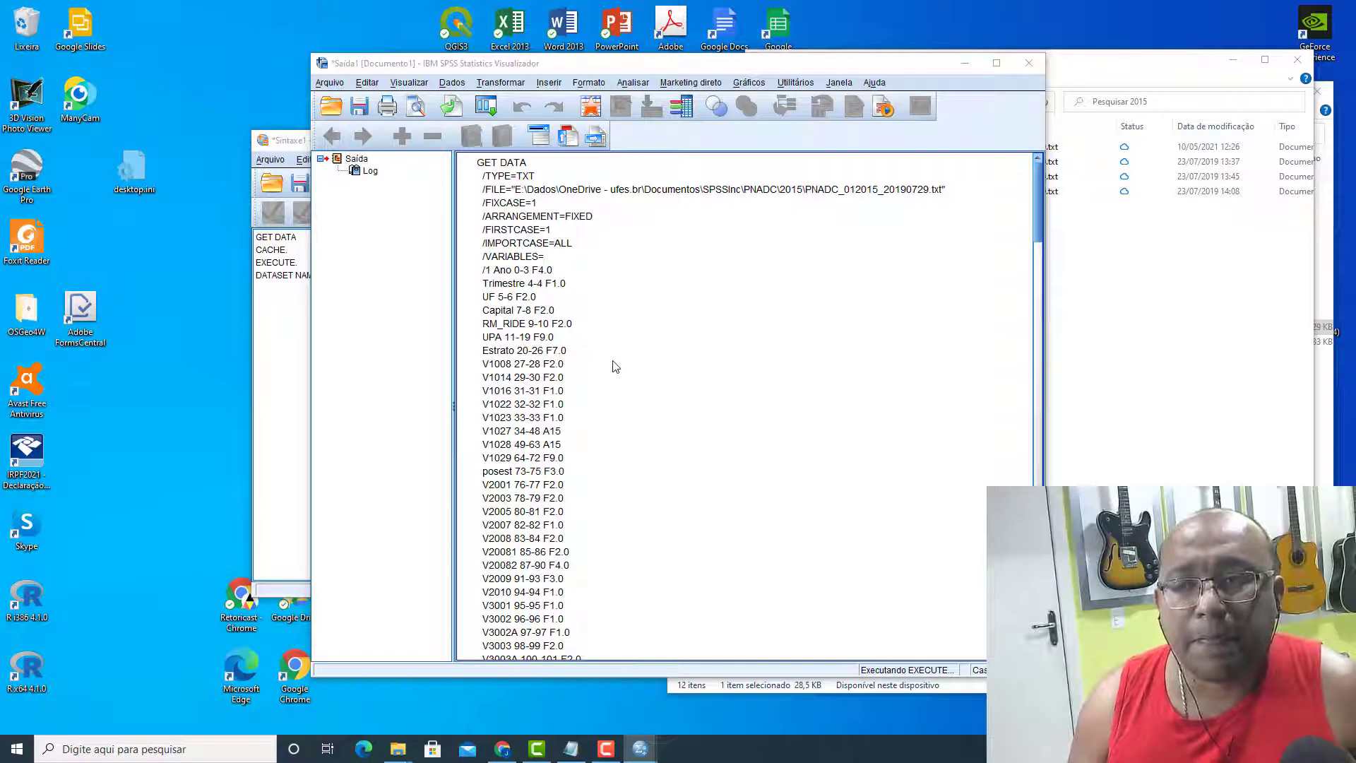
click(615, 365)
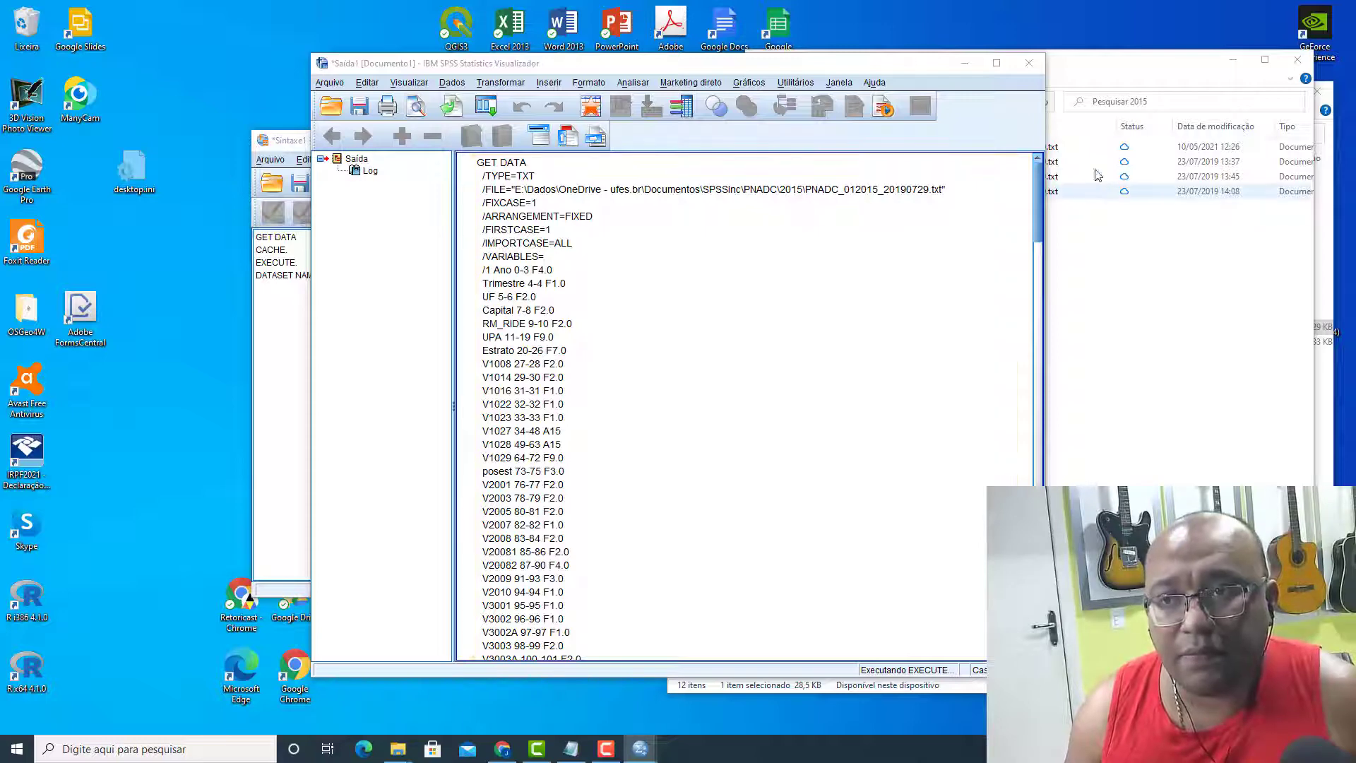
- In File Explorer, check the first-quarter PNADC text files in the 2014 and 2015 folders, including their OneDrive availability status, and minimize the window
click(1107, 79)
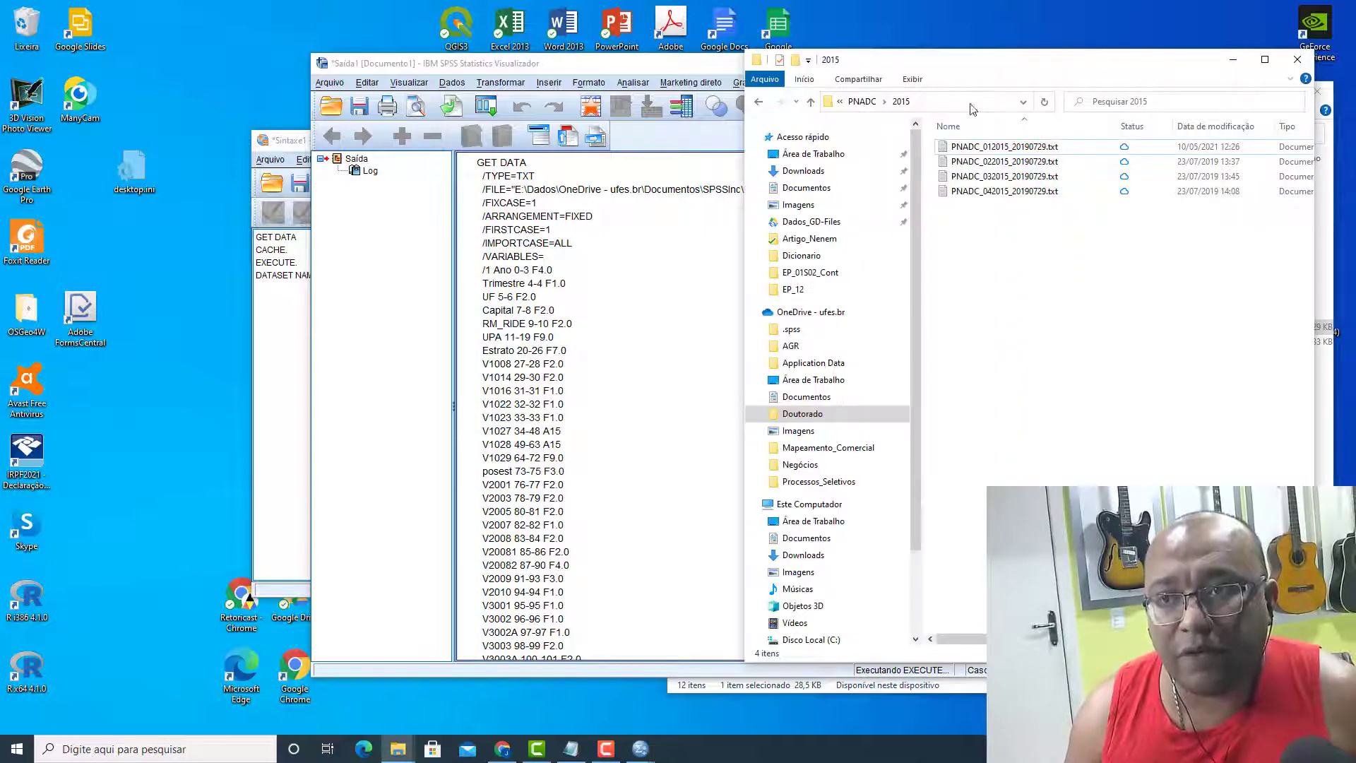
click(874, 106)
double_click(974, 157)
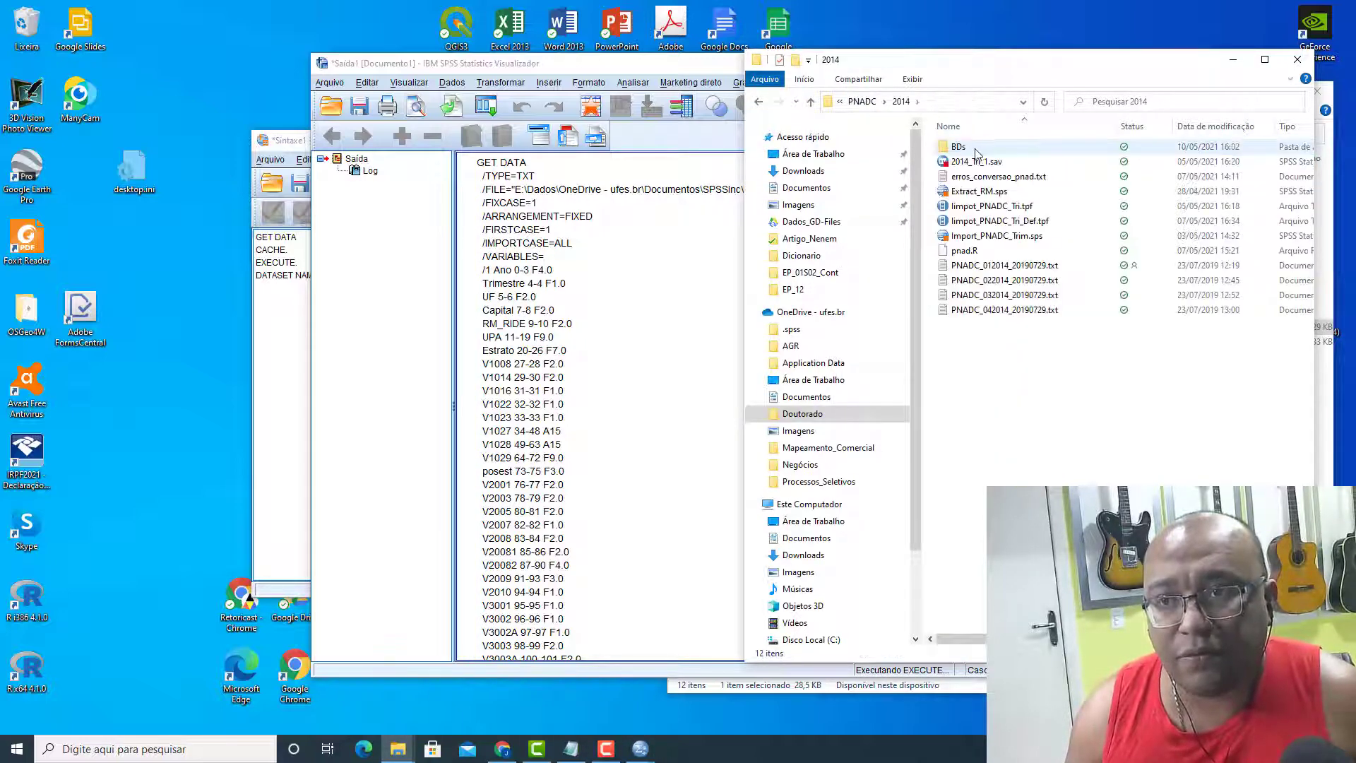
click(1028, 267)
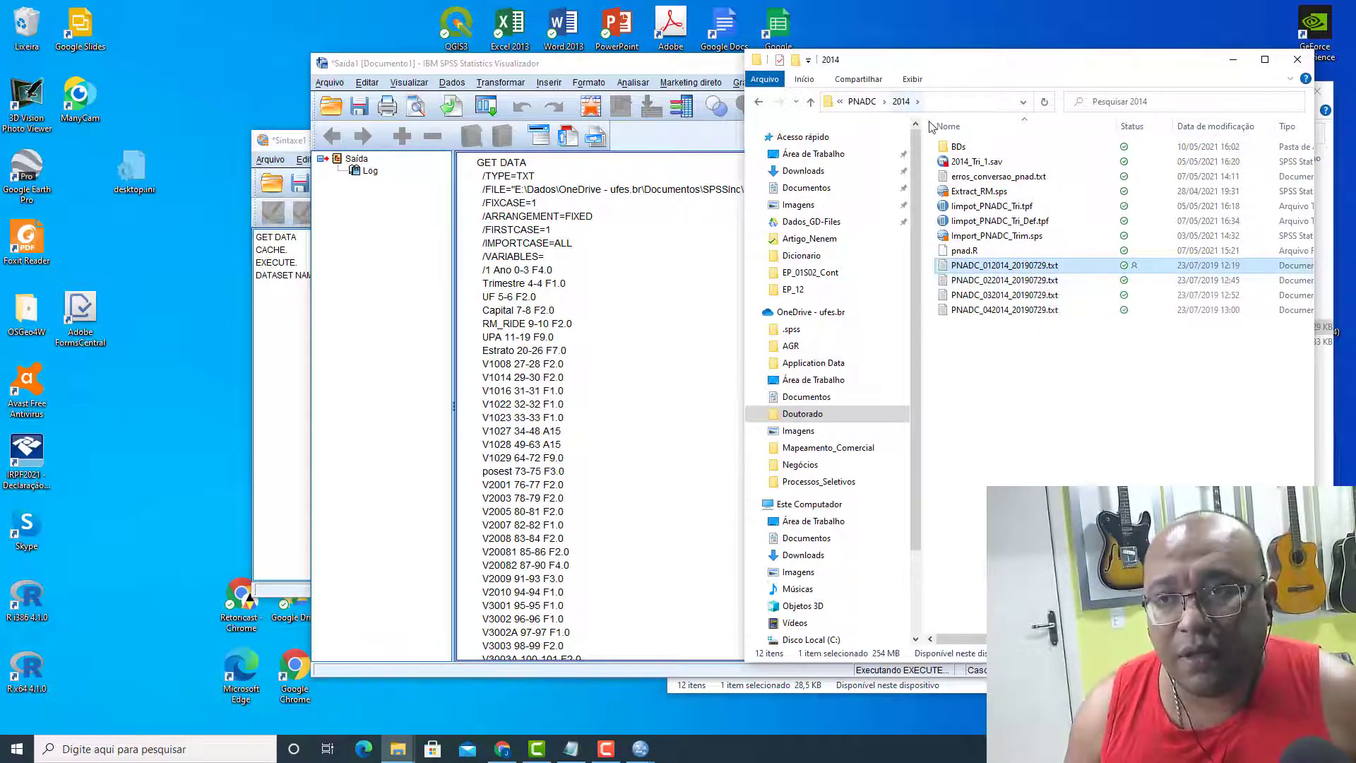
click(862, 101)
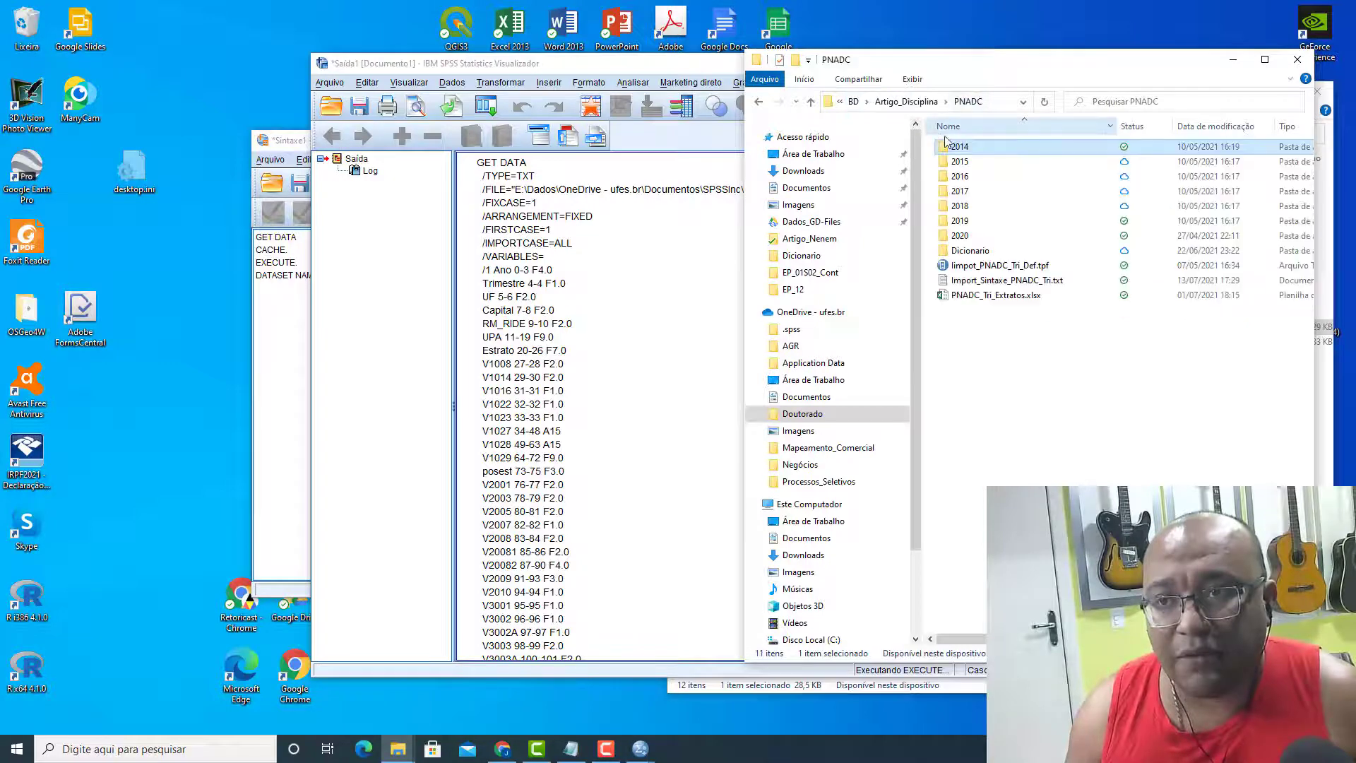
double_click(961, 161)
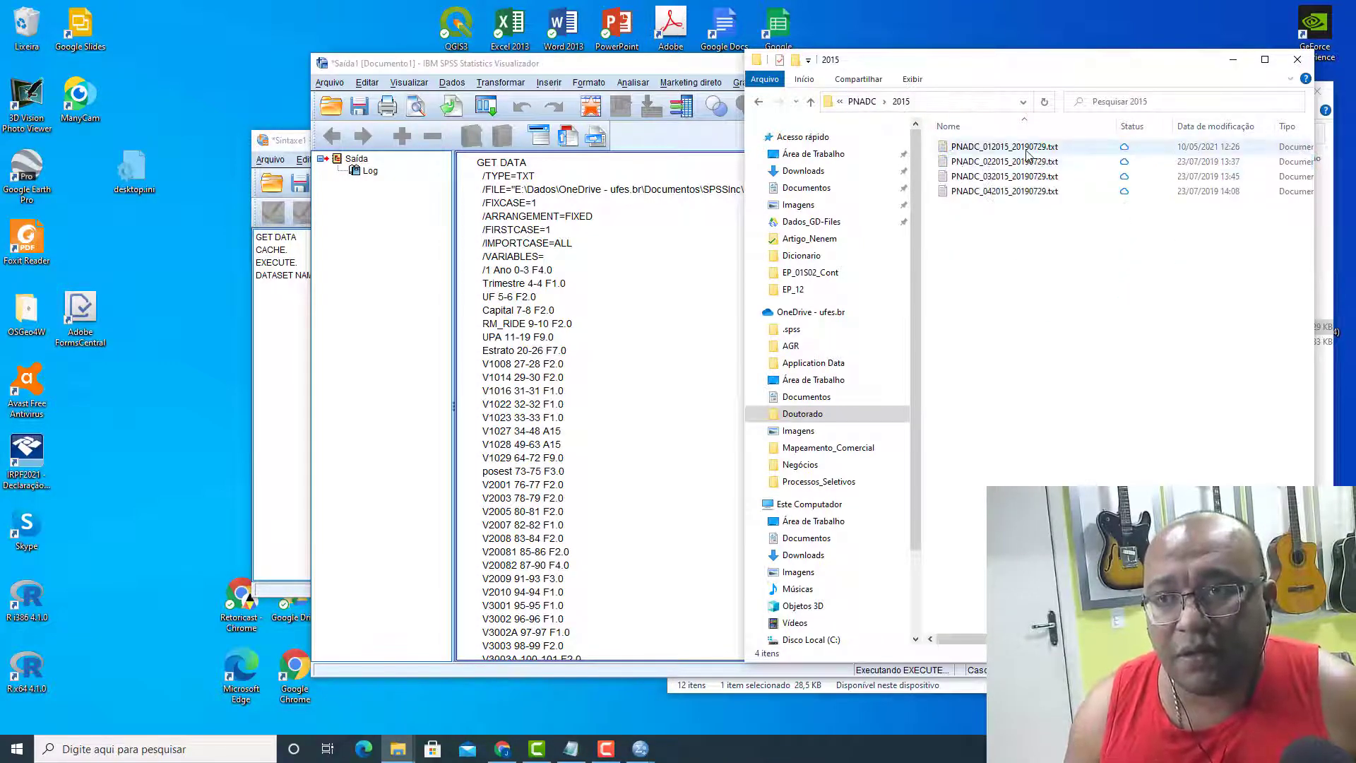
click(1027, 149)
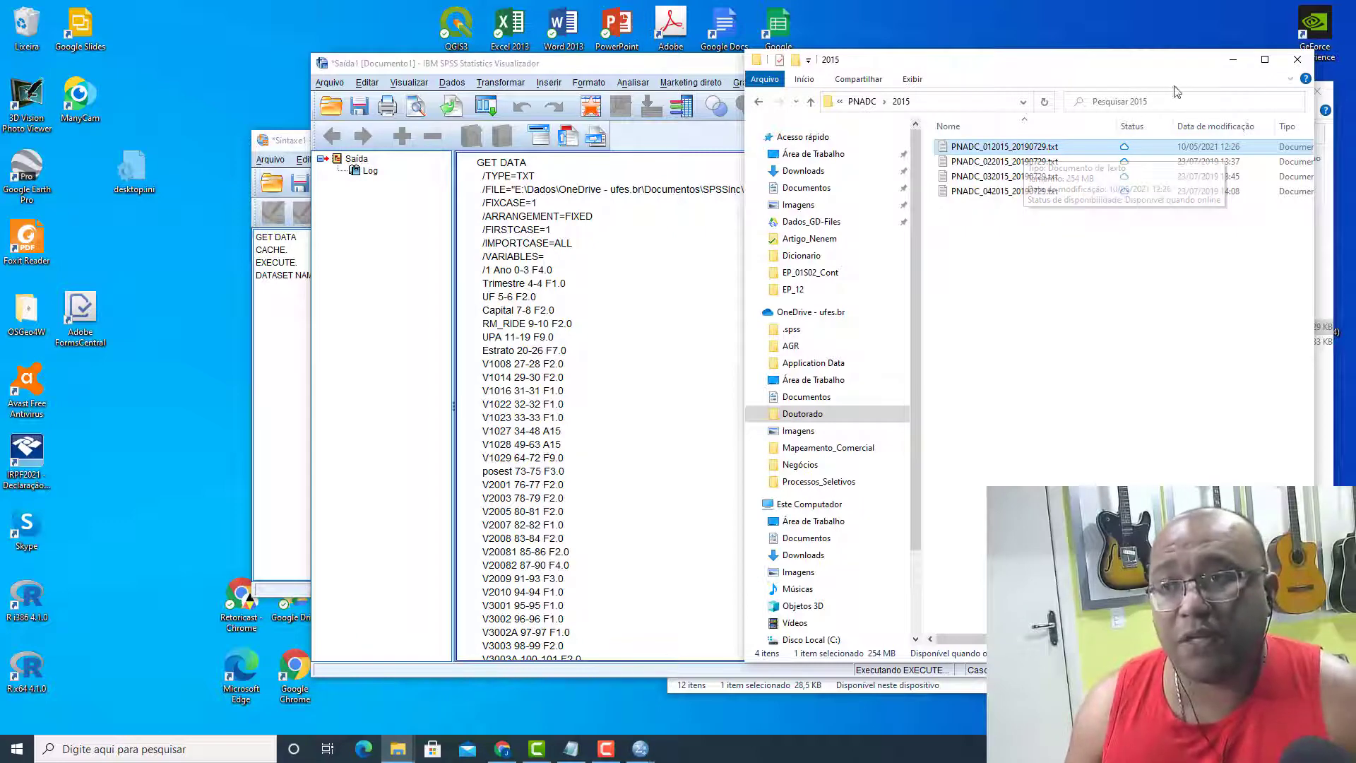
click(1232, 59)
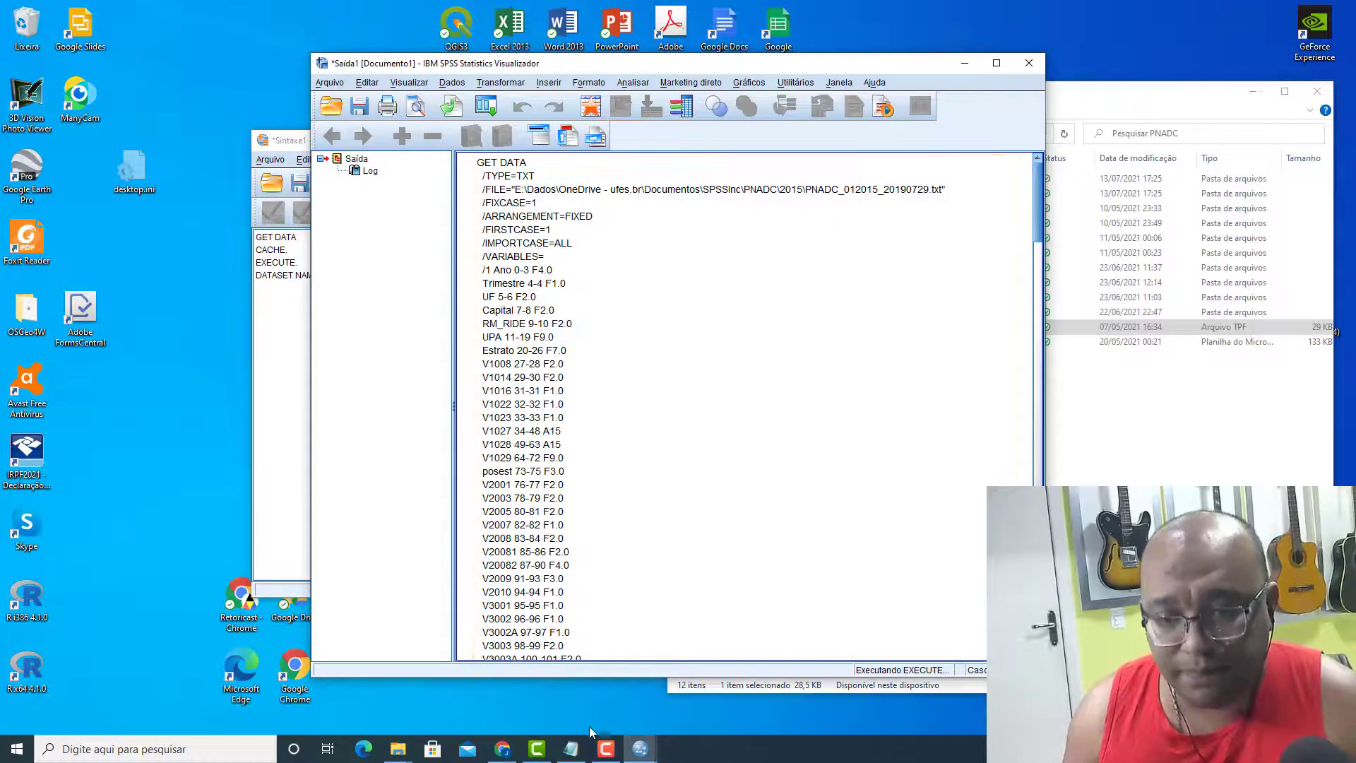
- Bring up the Data Editor of the newly imported dataset and examine its variable columns from Ano through V1029
click(633, 750)
click(747, 688)
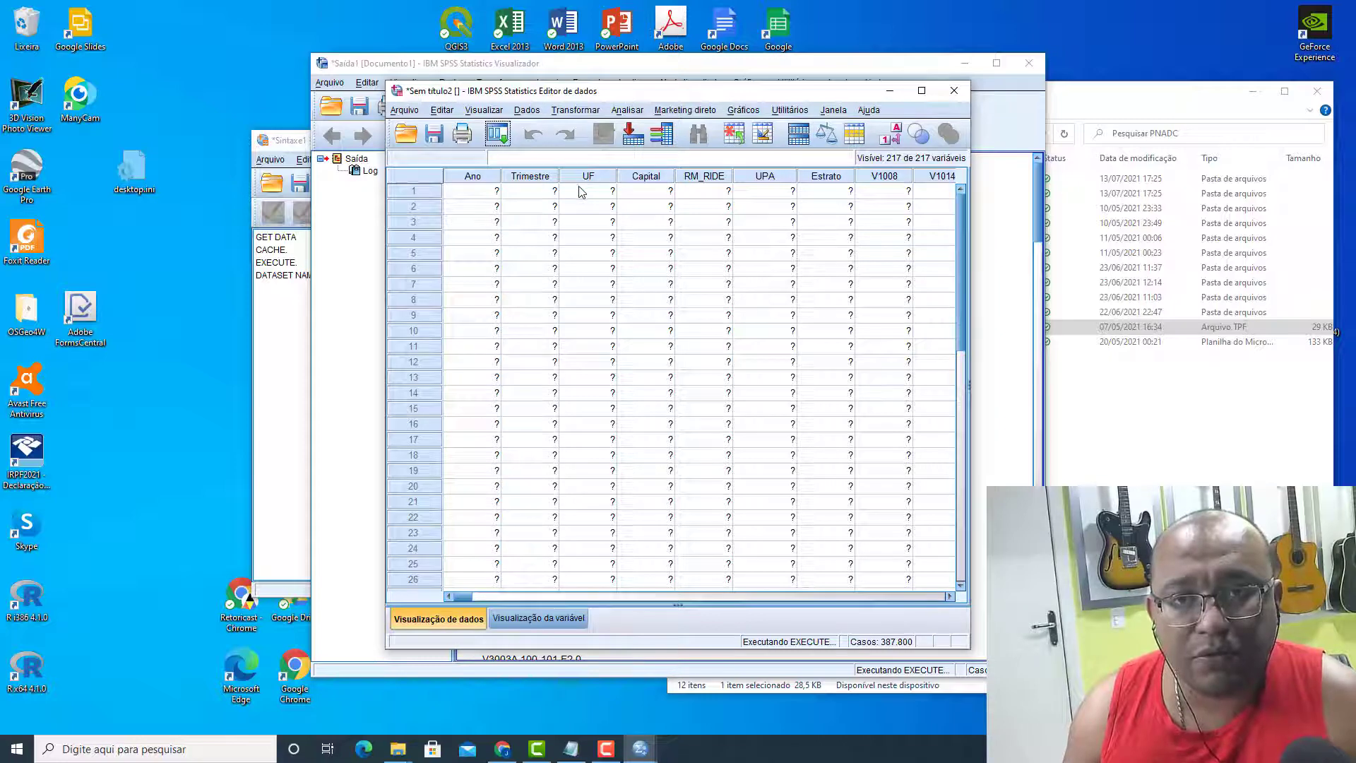
click(952, 597)
click(952, 596)
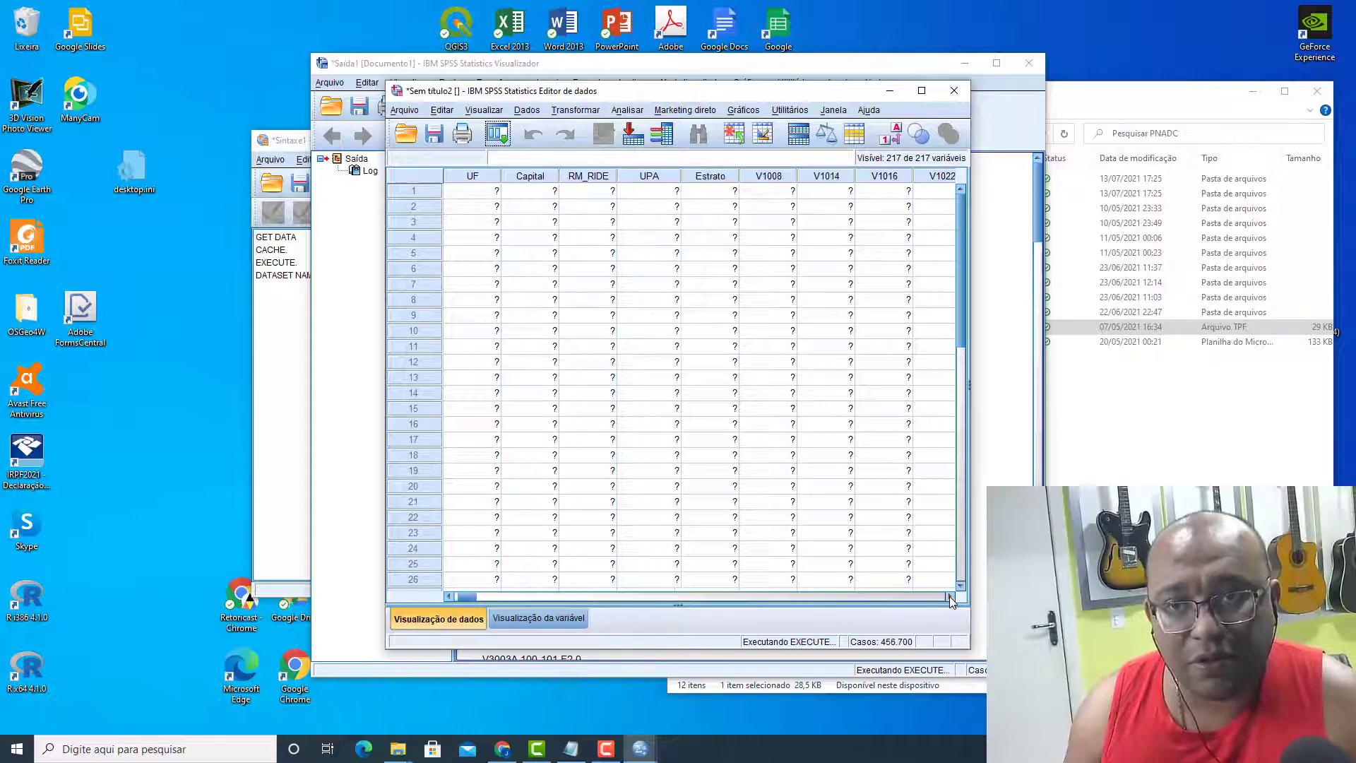
click(952, 596)
click(951, 596)
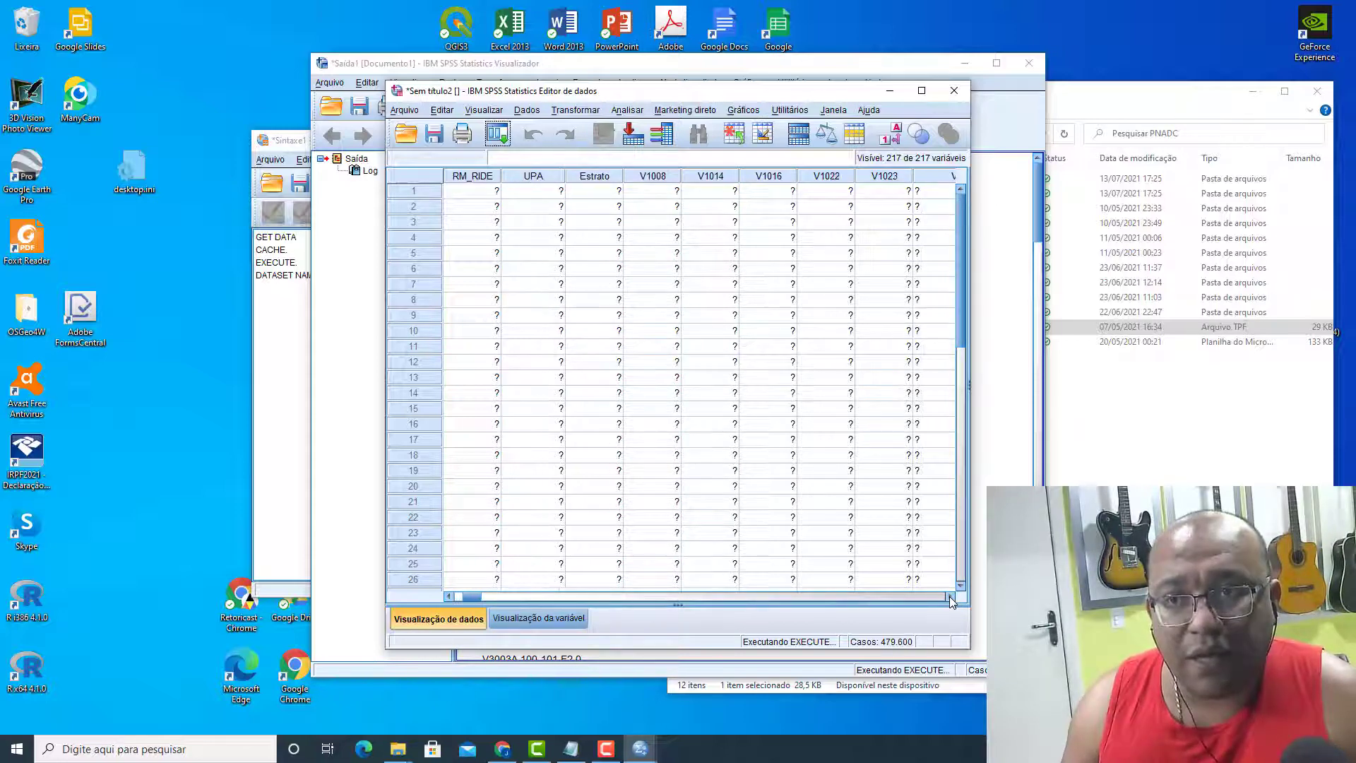
click(951, 596)
click(952, 596)
click(951, 596)
click(952, 597)
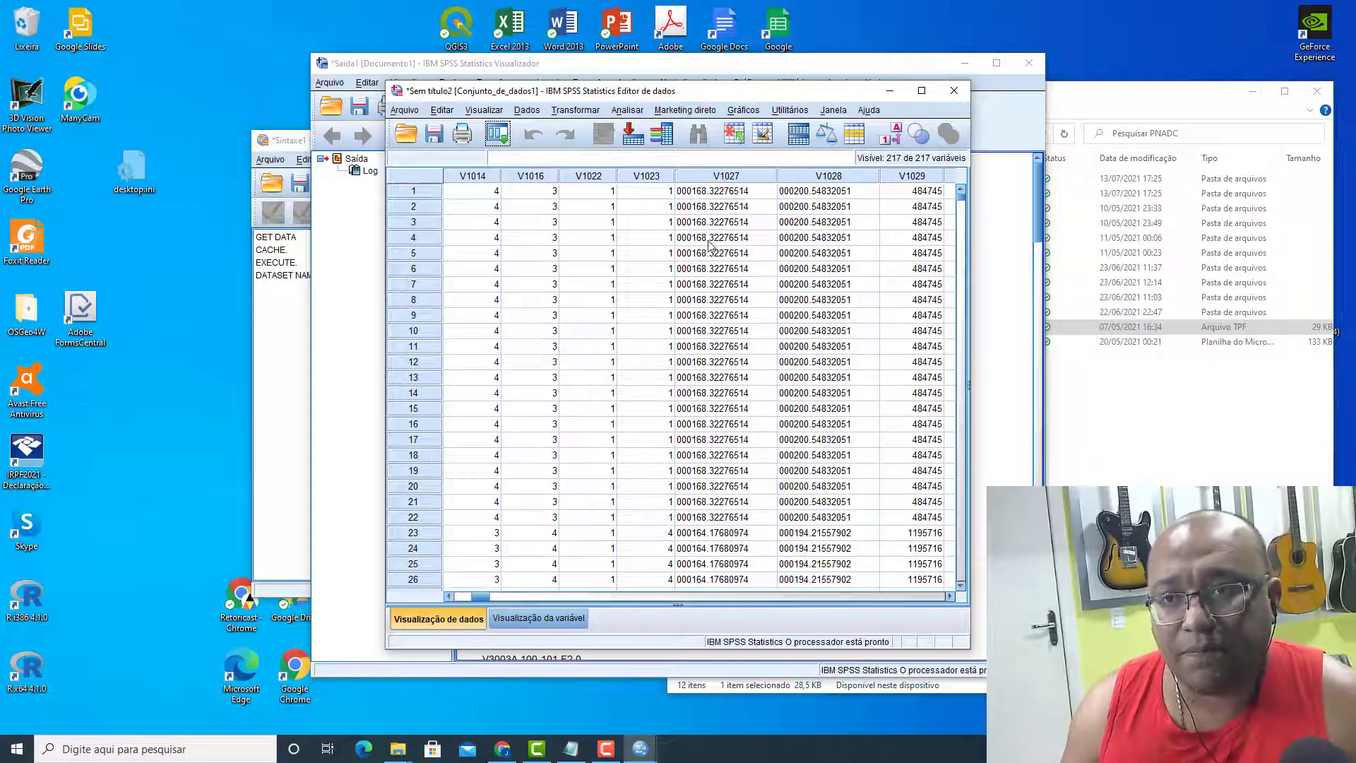
- Inspect the first values of V1027 and V1028 to check which decimal separator they use
click(739, 222)
click(814, 192)
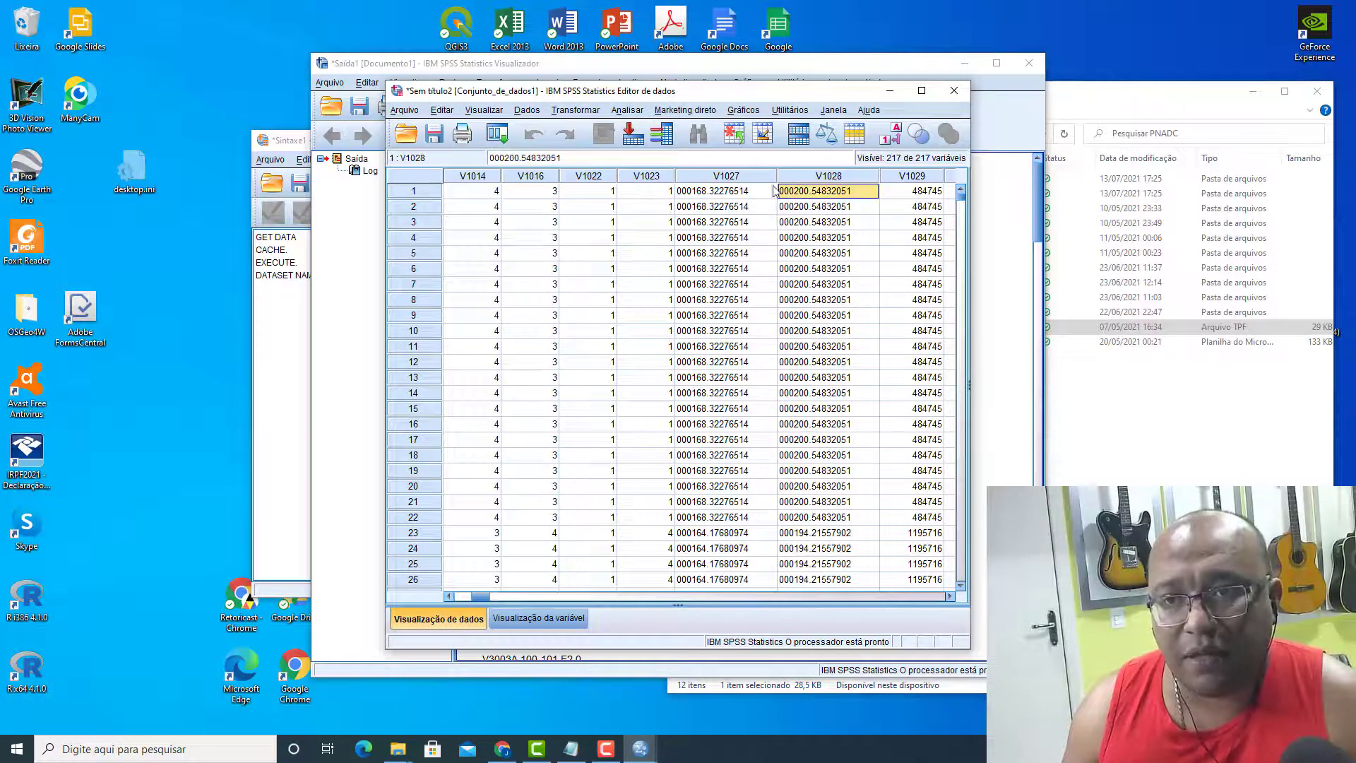
click(793, 179)
click(812, 207)
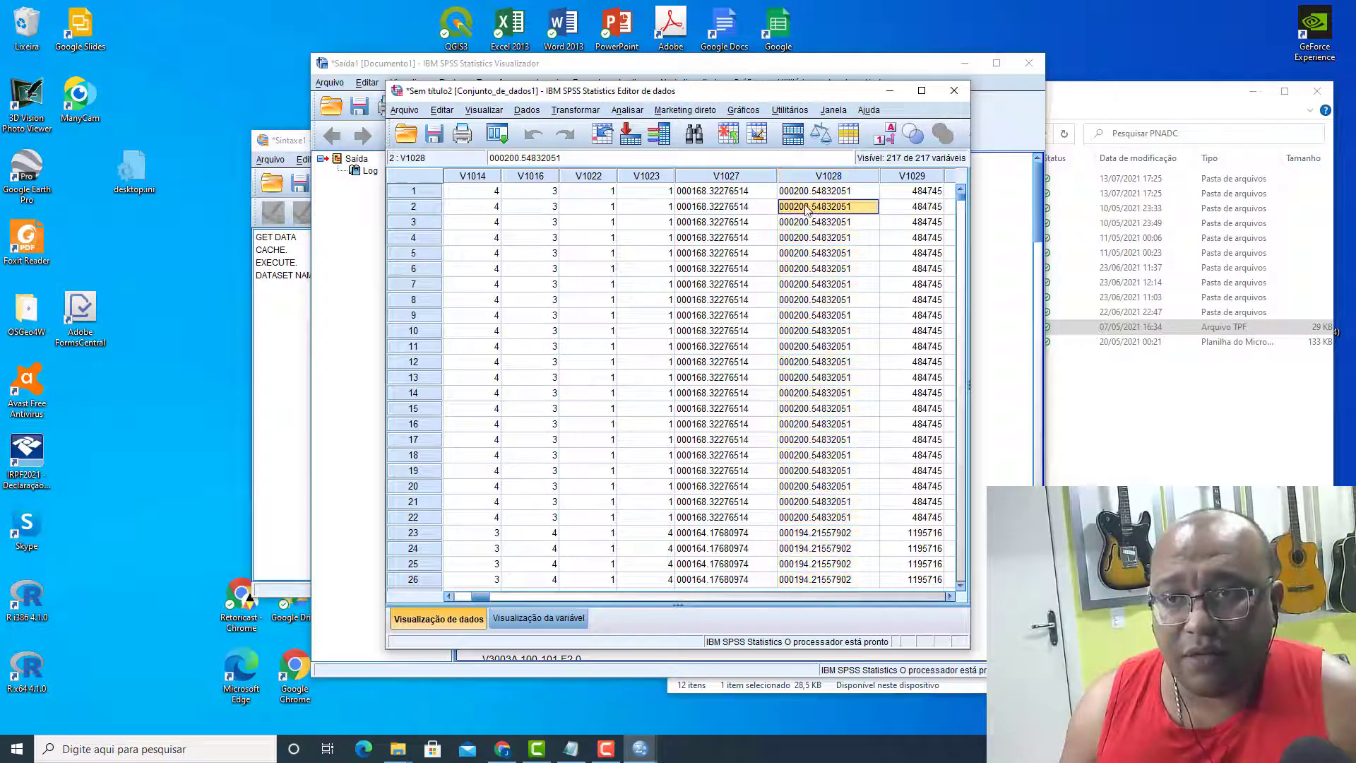
click(812, 193)
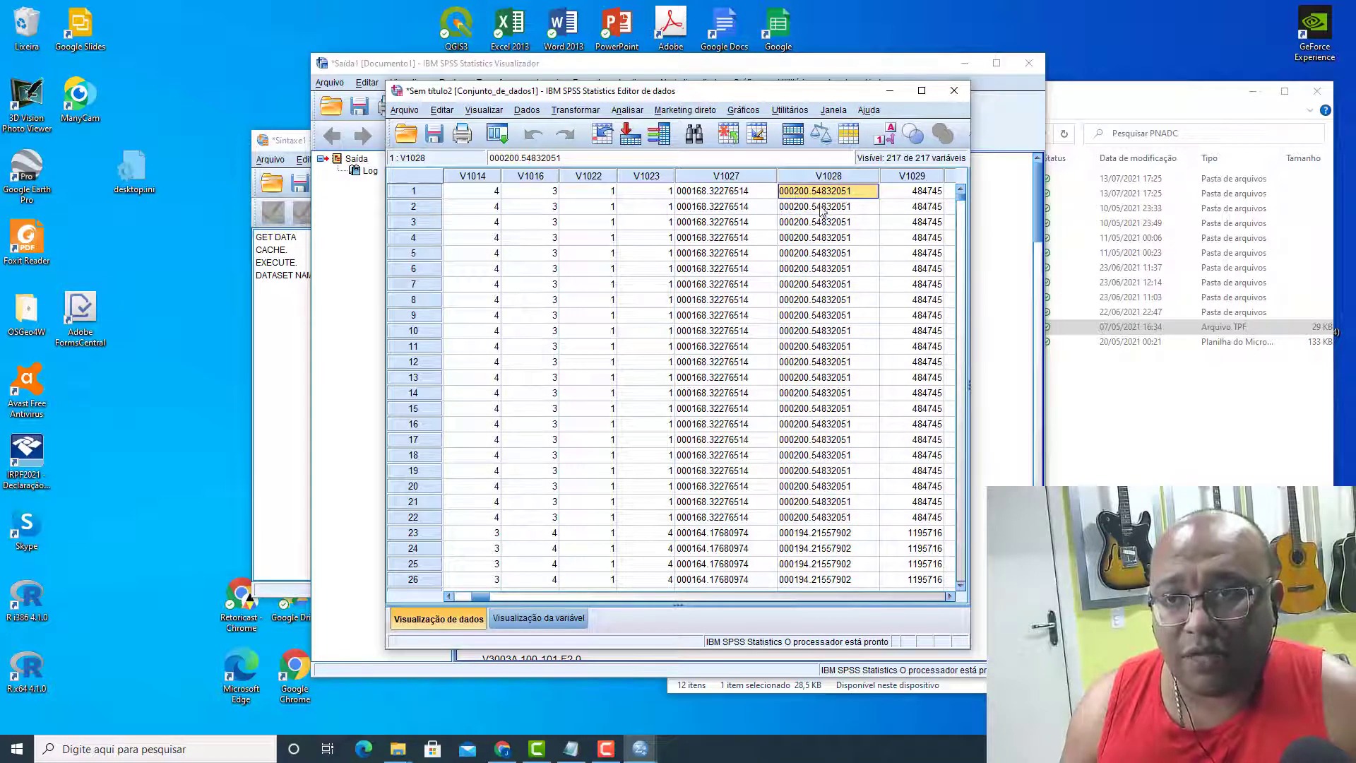
- Replace every period with a comma in all cases of the V1027 column
click(724, 193)
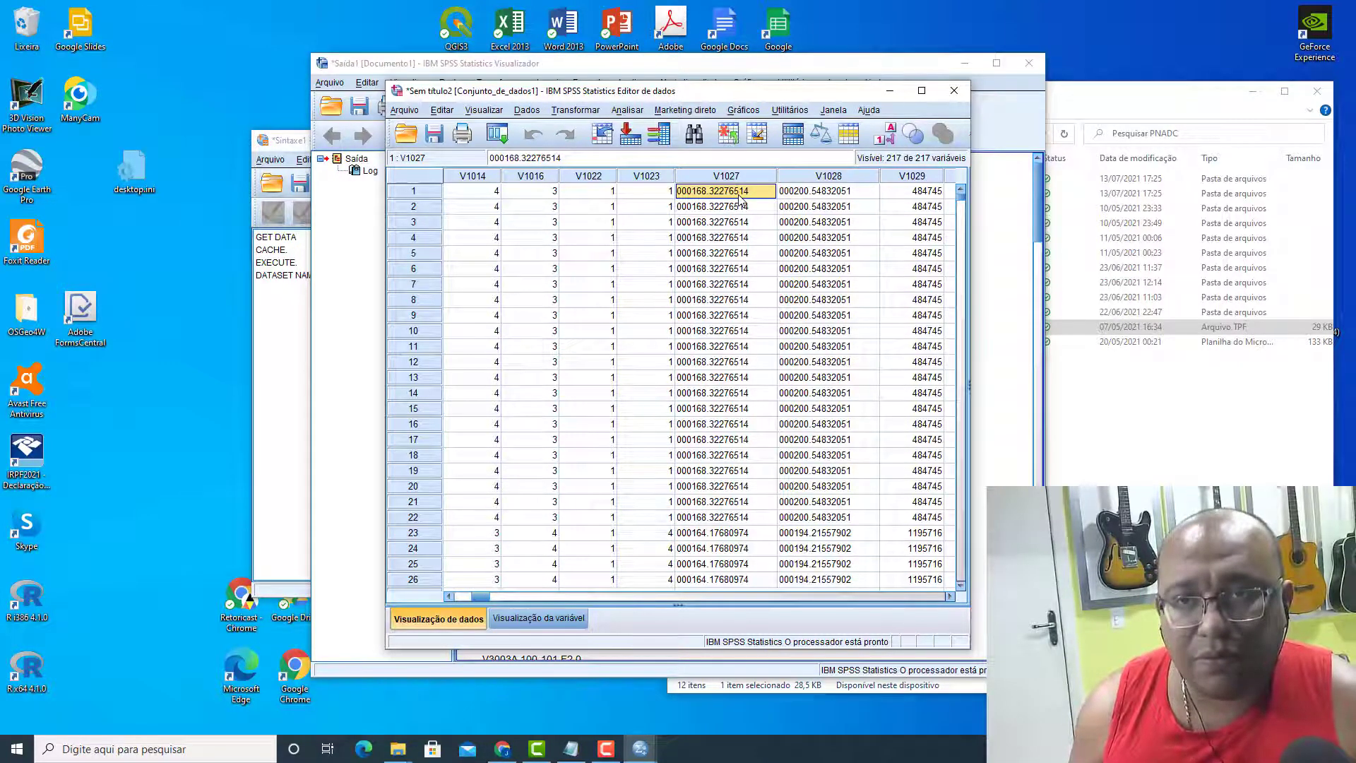
key(ctrl+shift+Down)
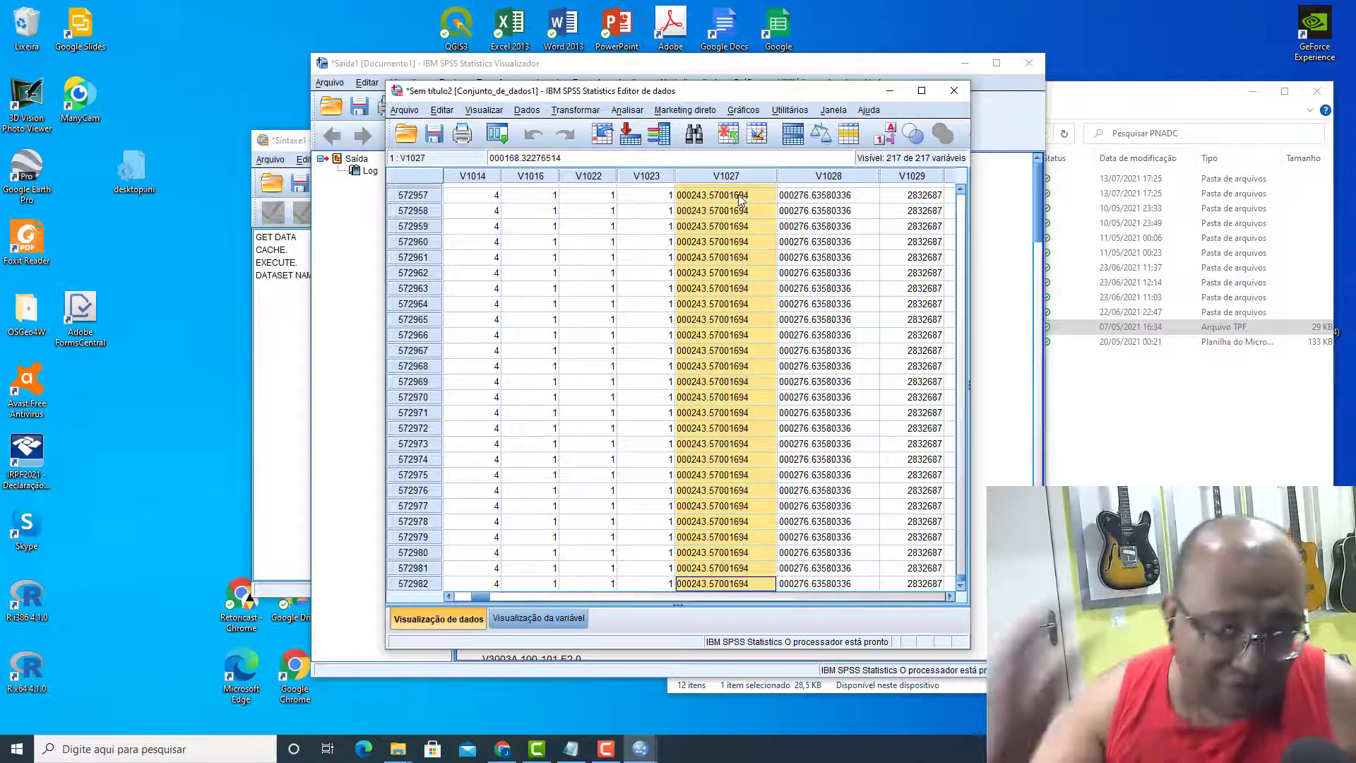
click(443, 111)
click(472, 329)
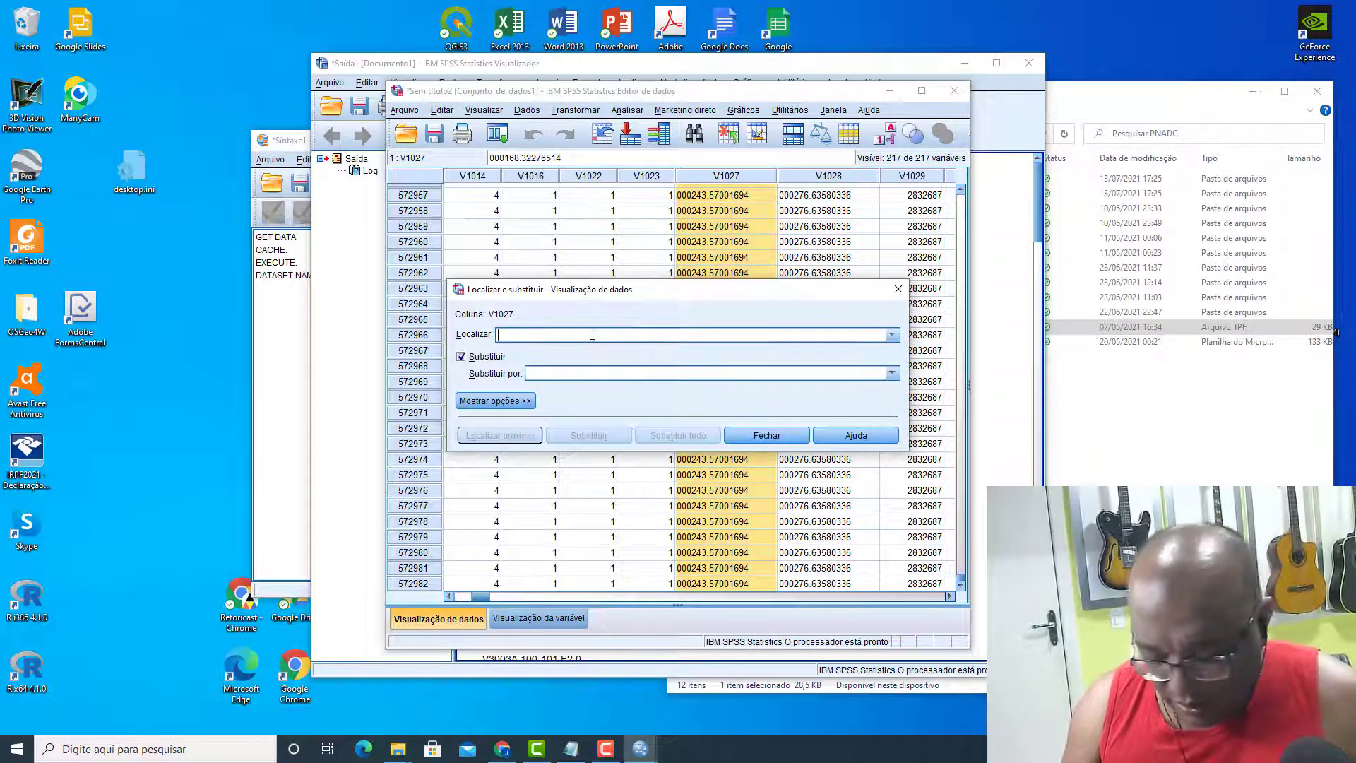
text(.)
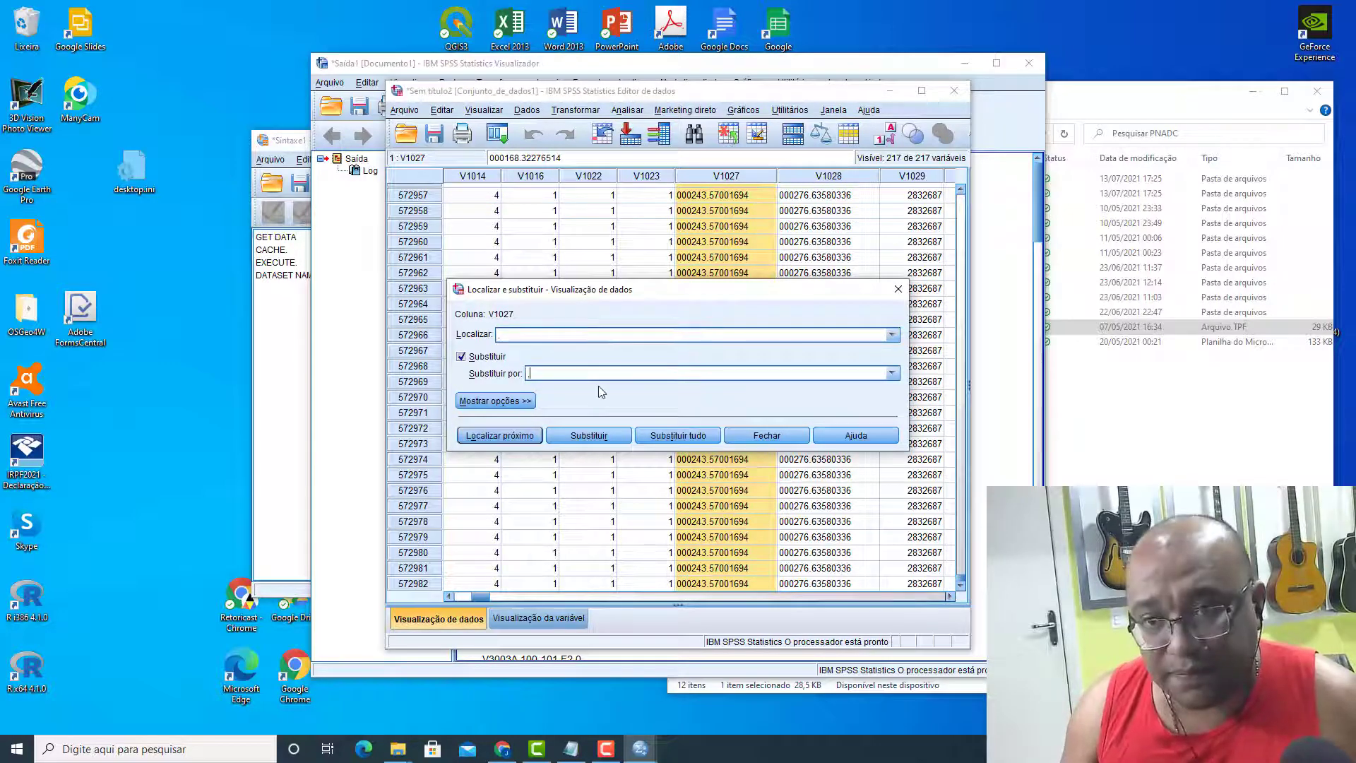
text(,)
click(662, 435)
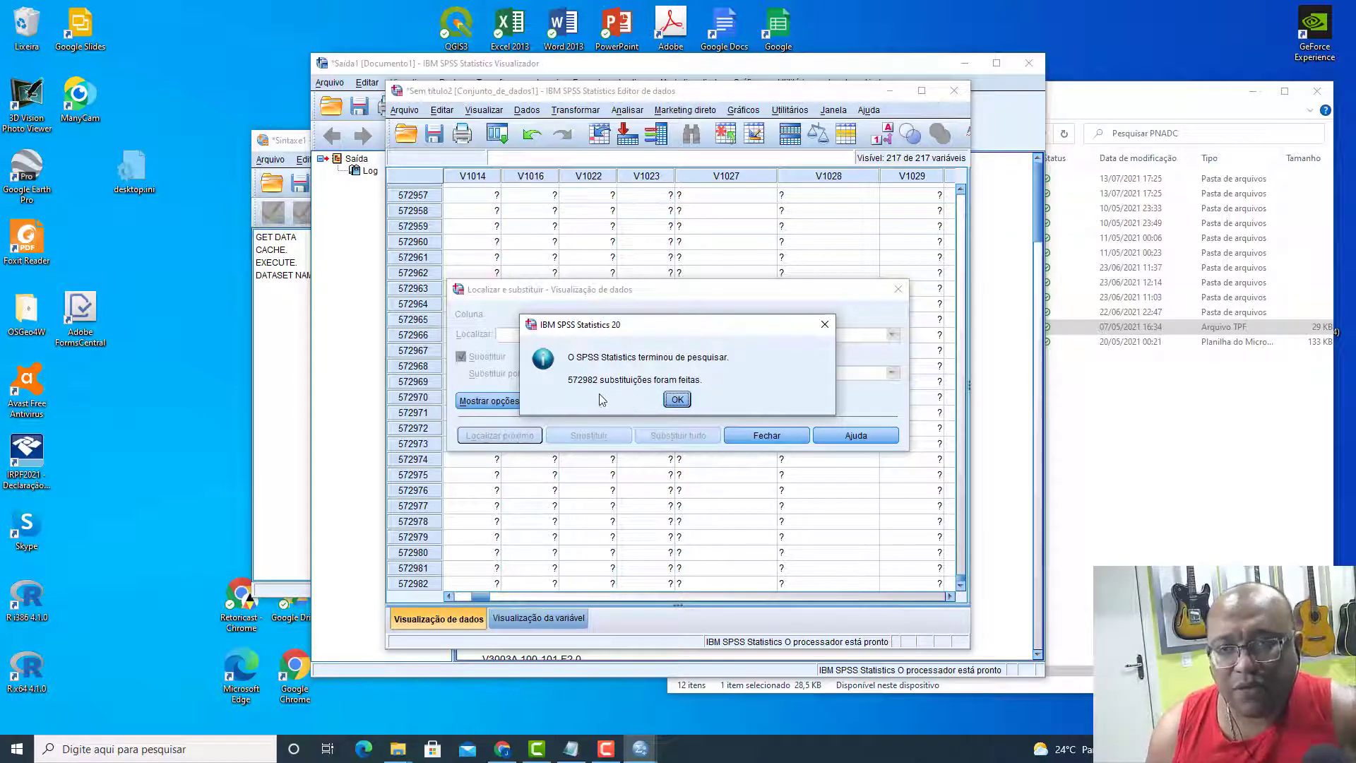
click(678, 401)
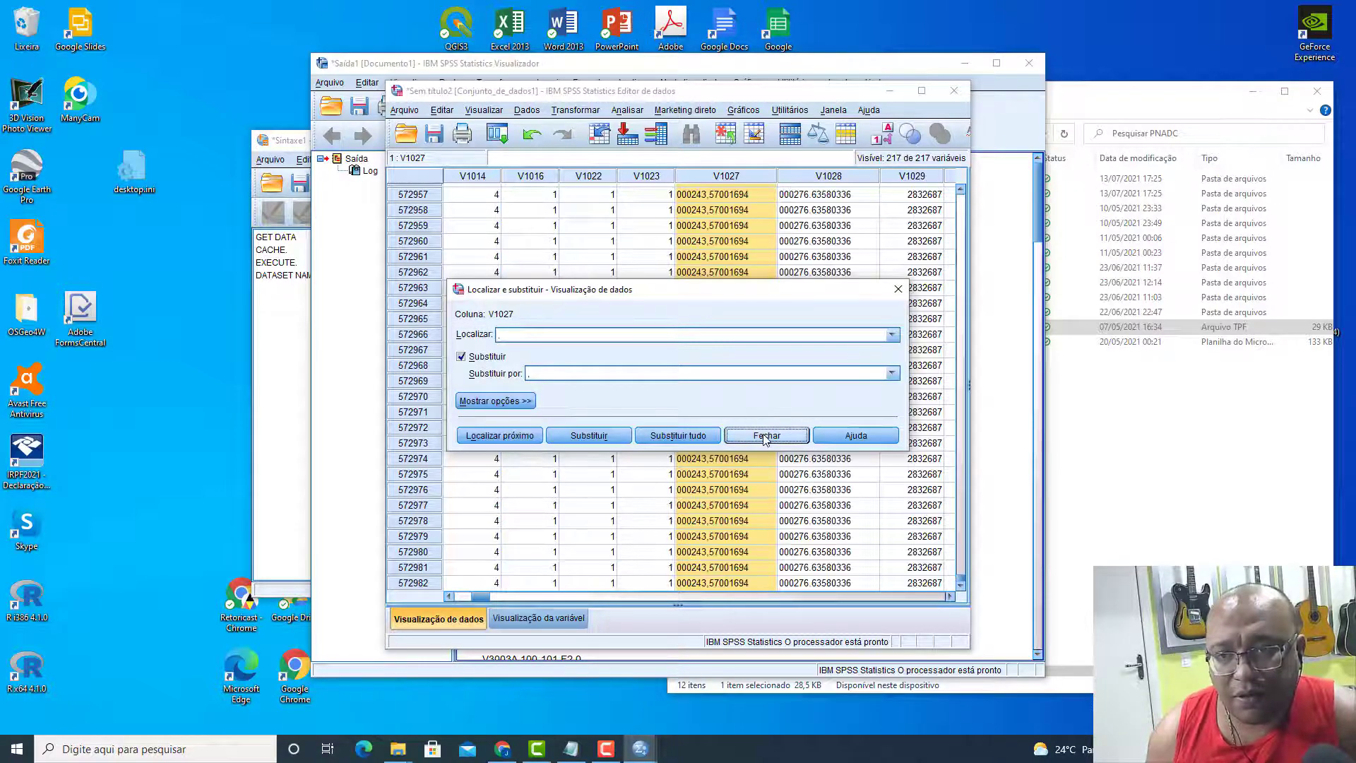
click(766, 435)
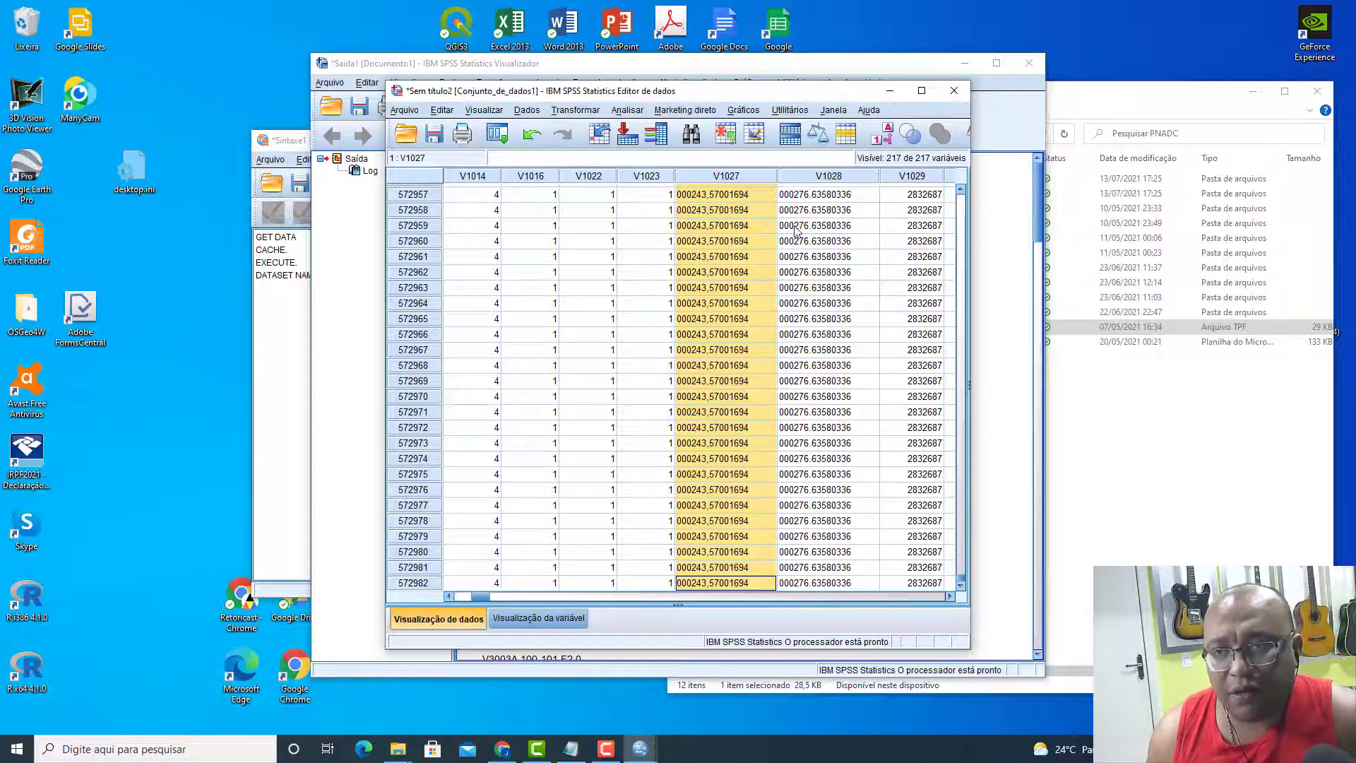
- Replace every period with a comma in all cases of the V1028 column, starting from the first case
scroll(825, 197, up, 5)
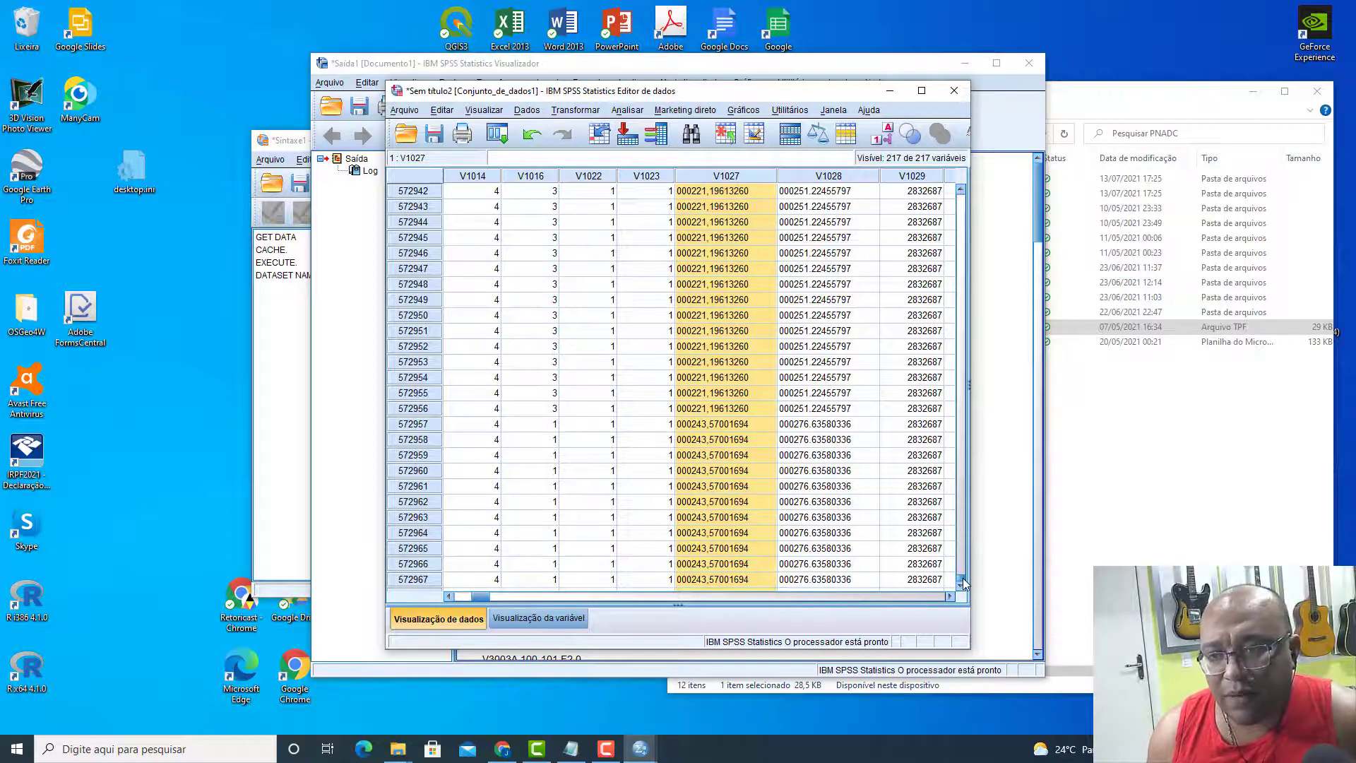
drag(961, 577, 965, 192)
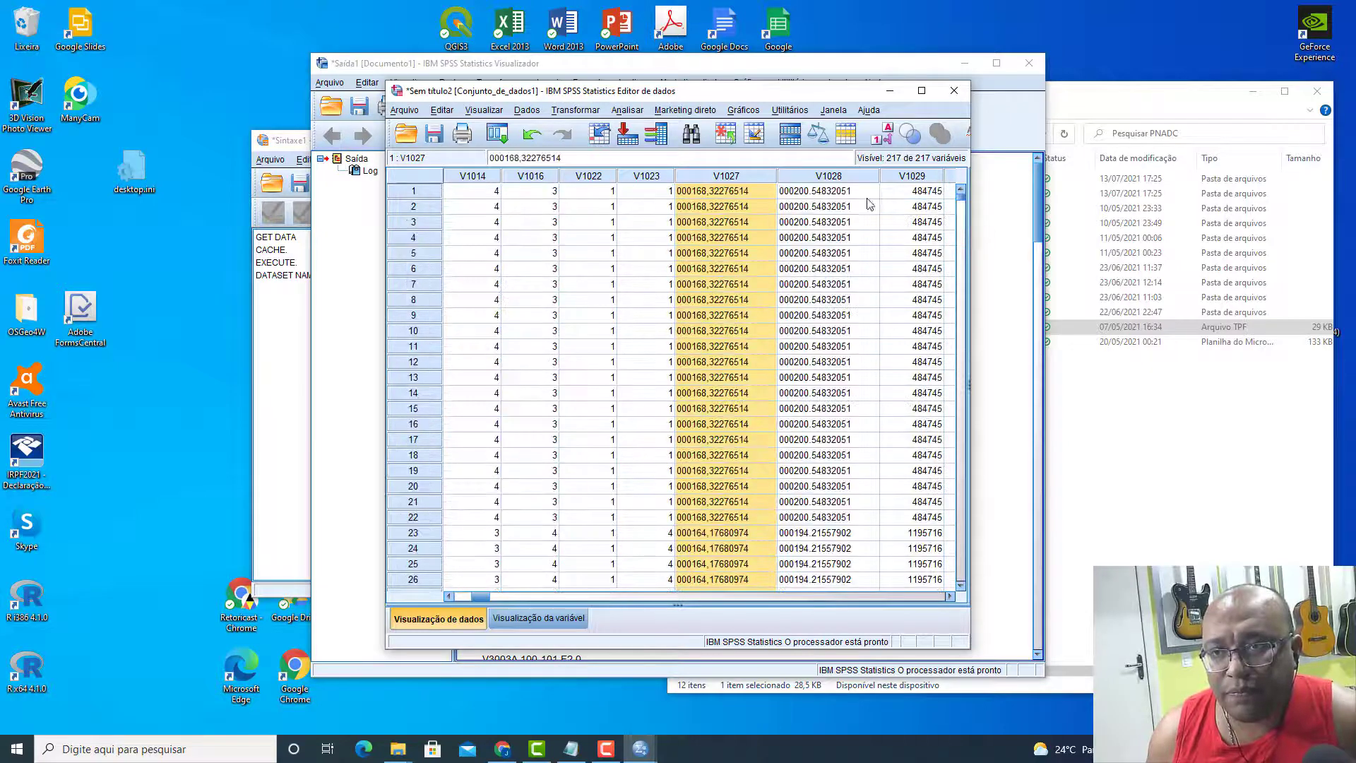
click(845, 195)
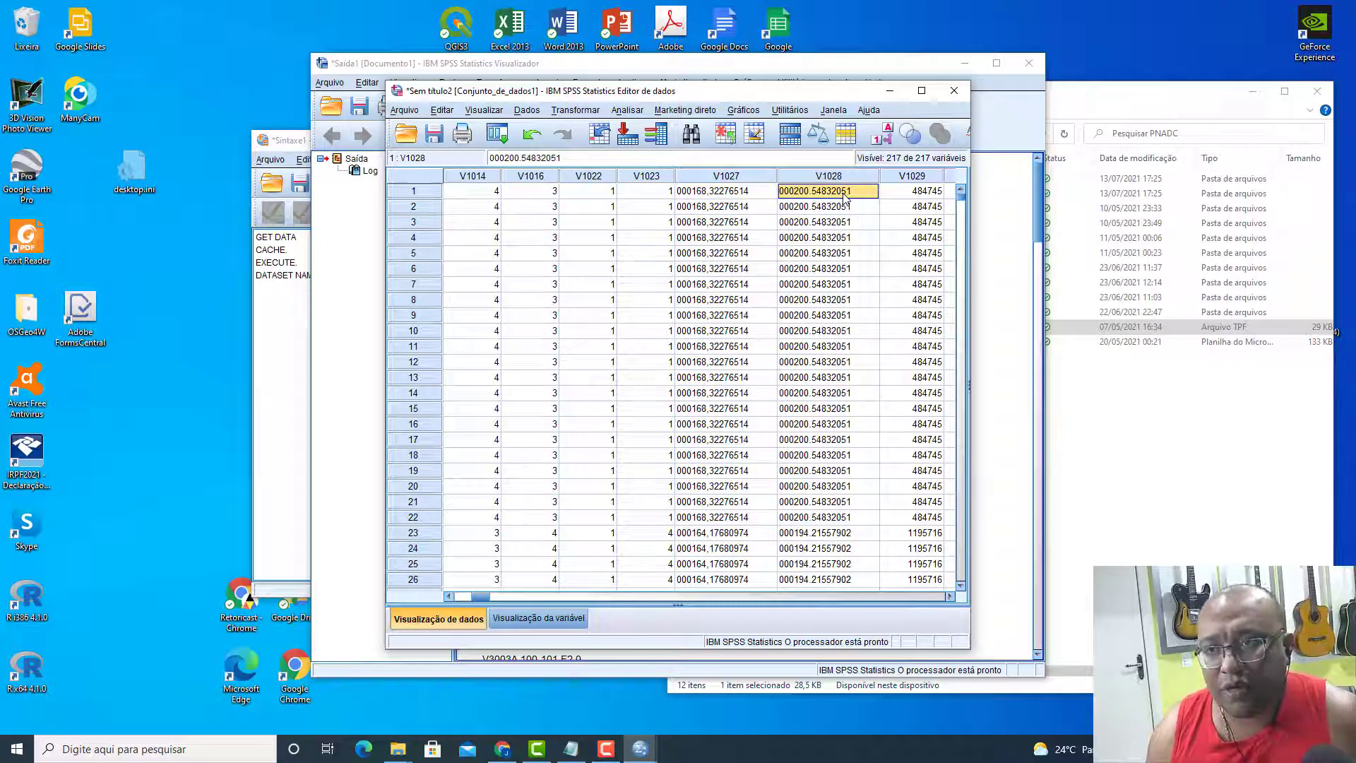
key(ctrl+shift+Down)
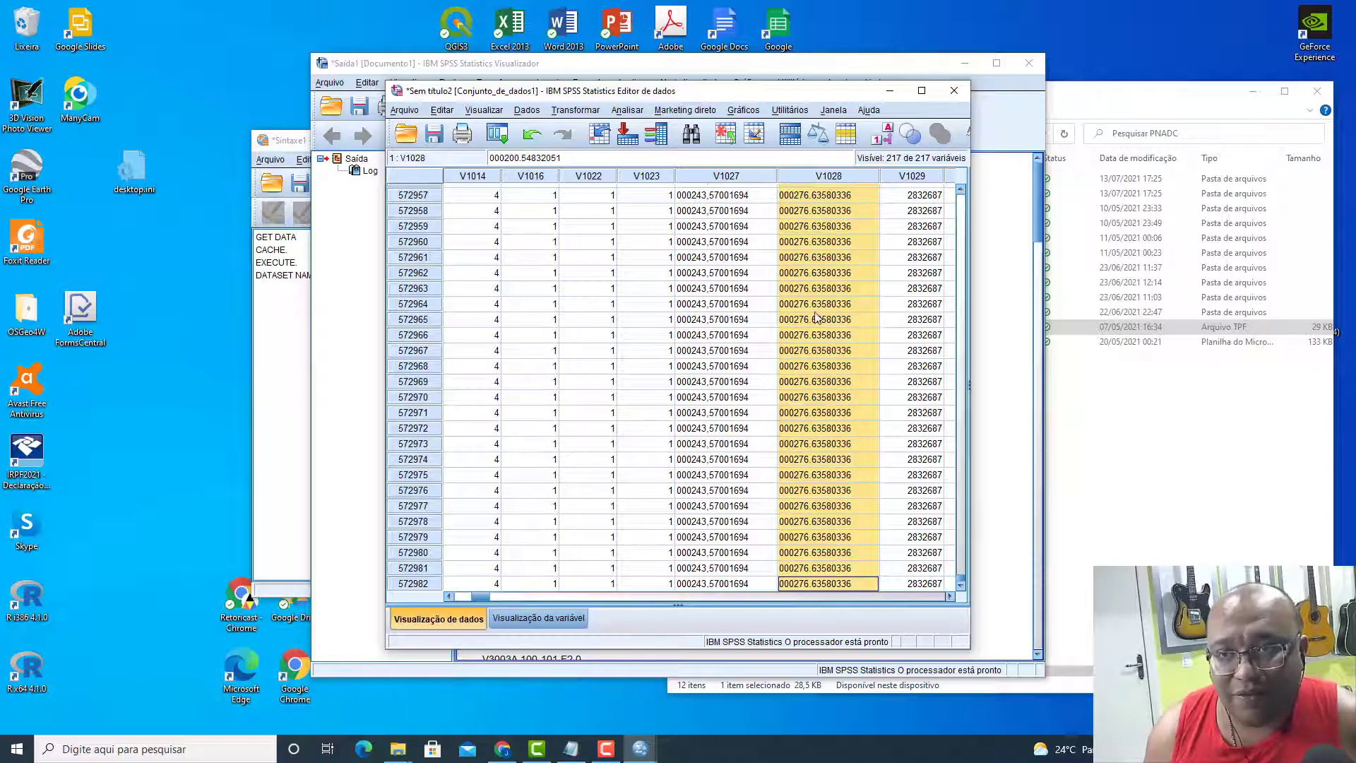
click(442, 110)
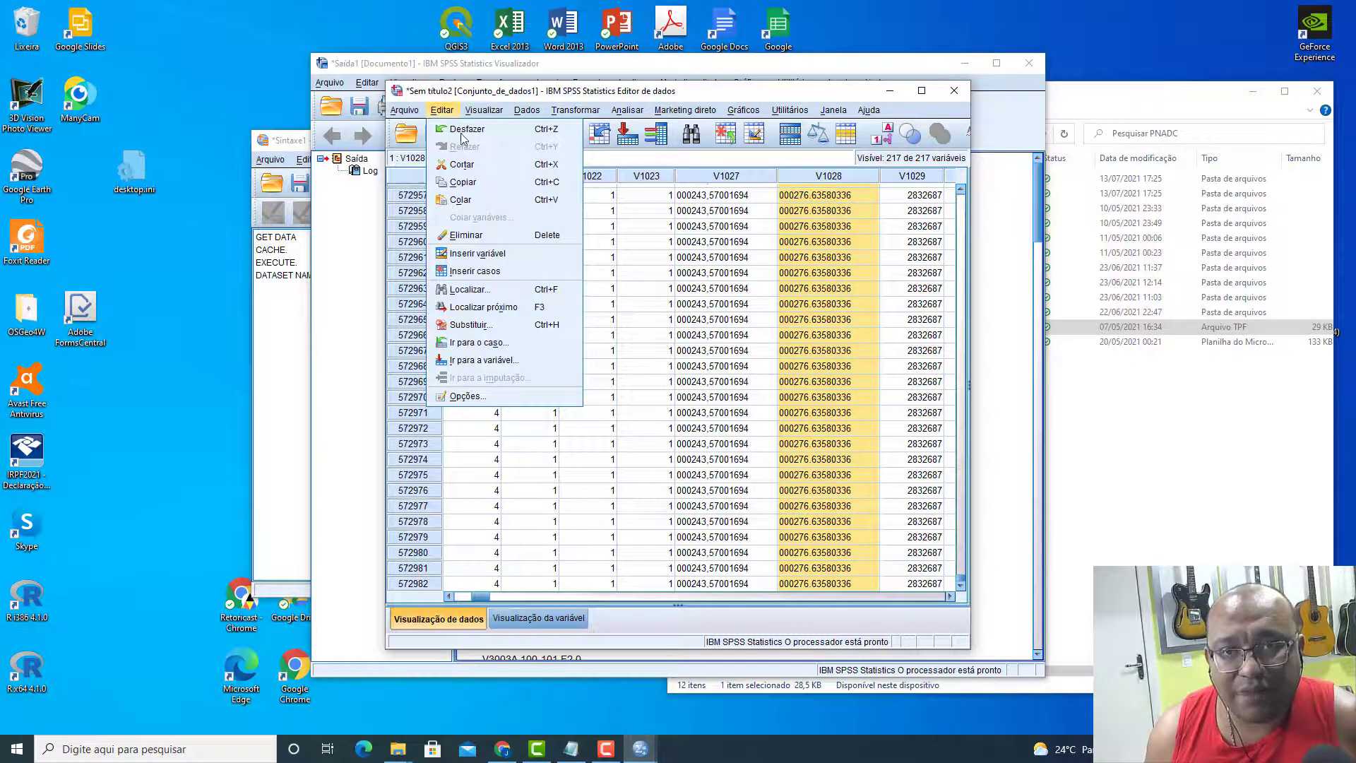
click(471, 325)
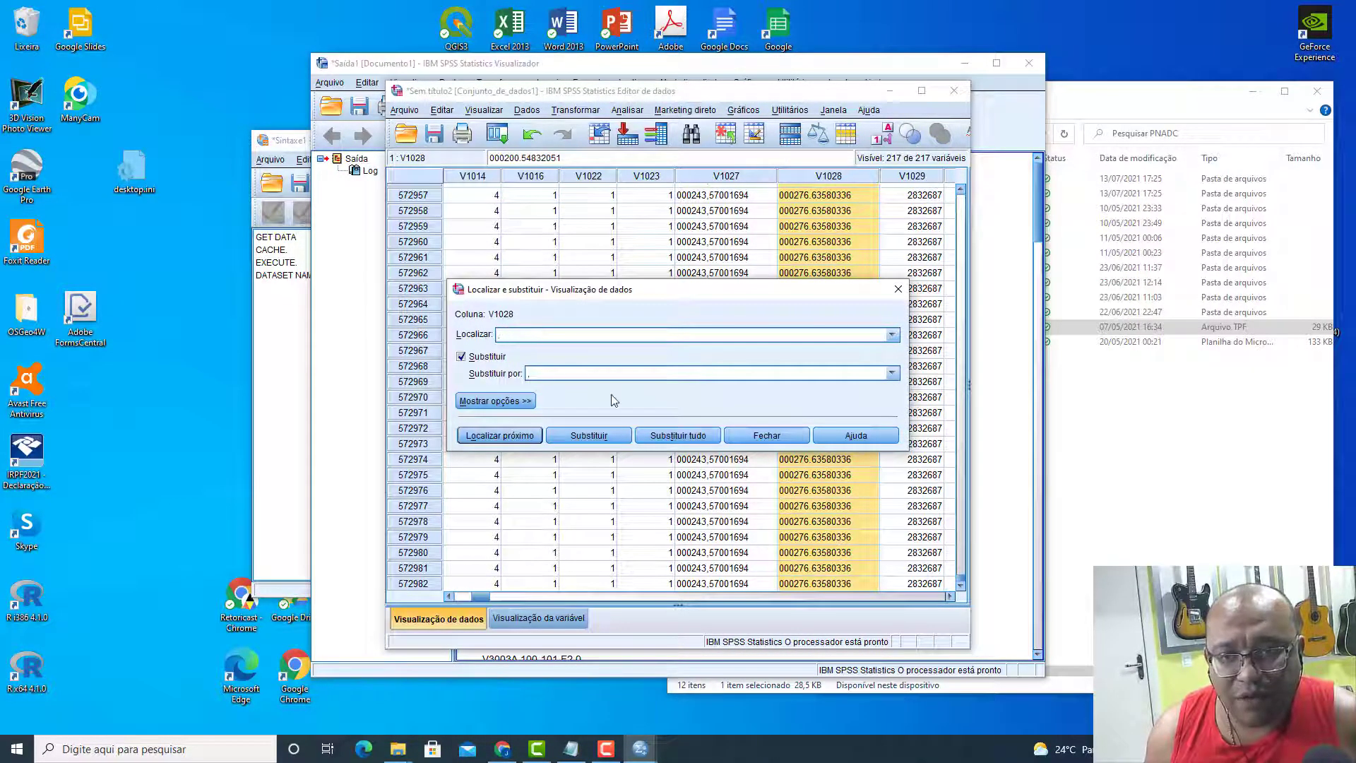
click(641, 435)
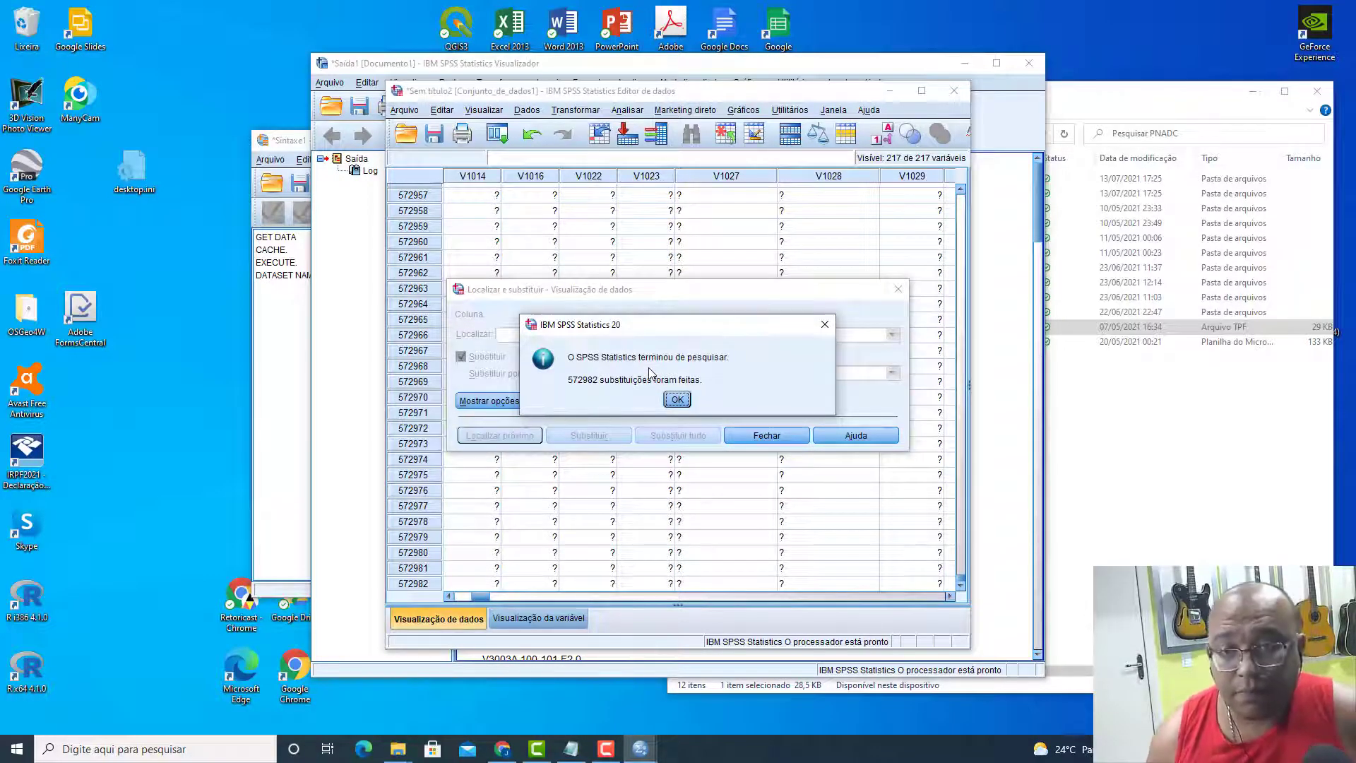
click(677, 399)
click(766, 437)
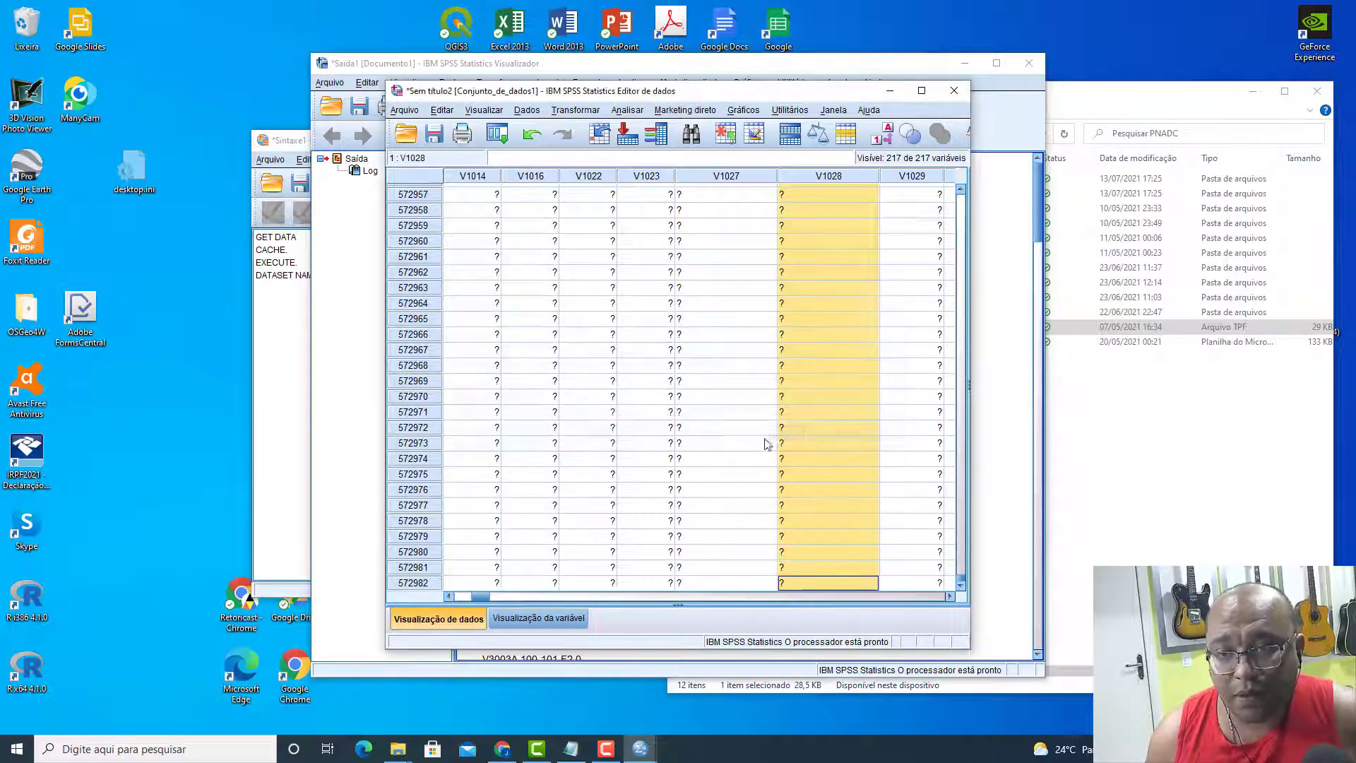
- Return to the first case and check the decimal separators in V1027 and V1028
click(753, 295)
scroll(869, 294, up, 8)
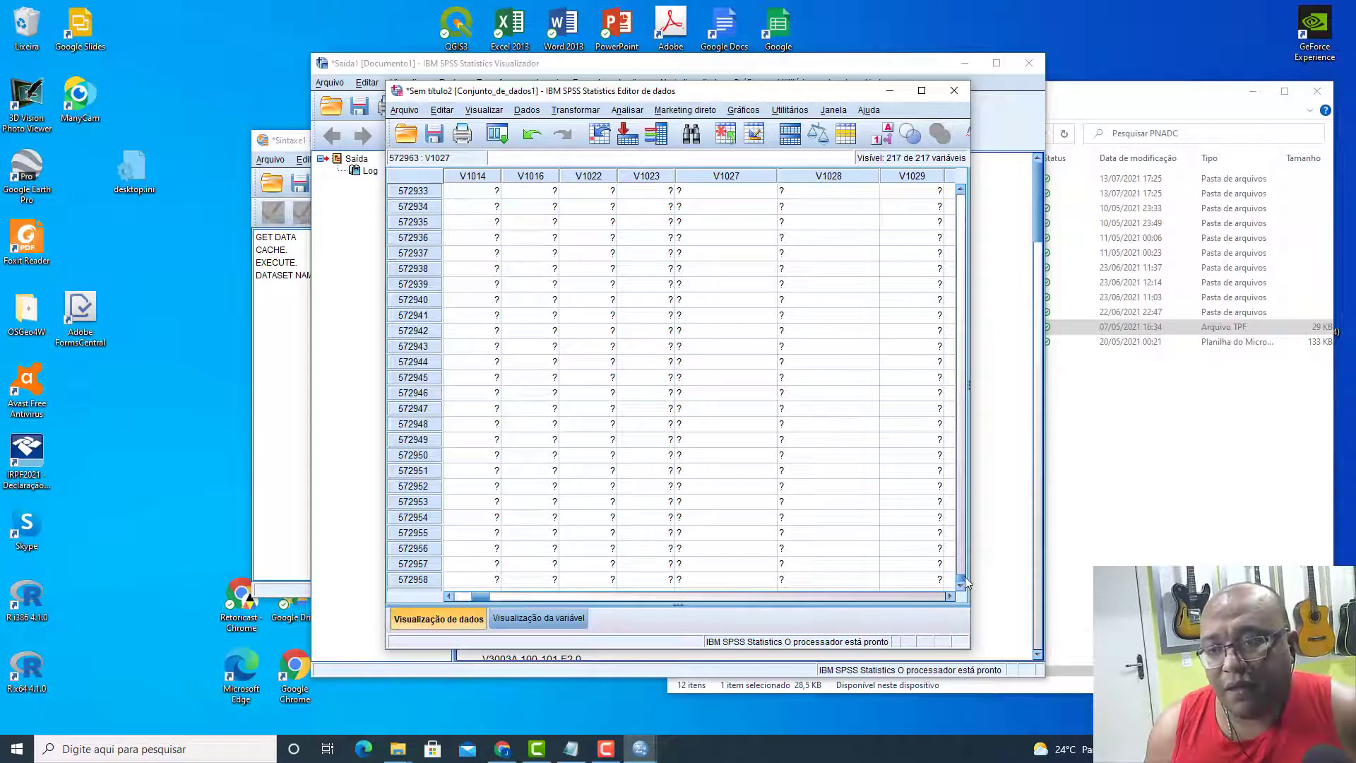
drag(961, 578, 962, 194)
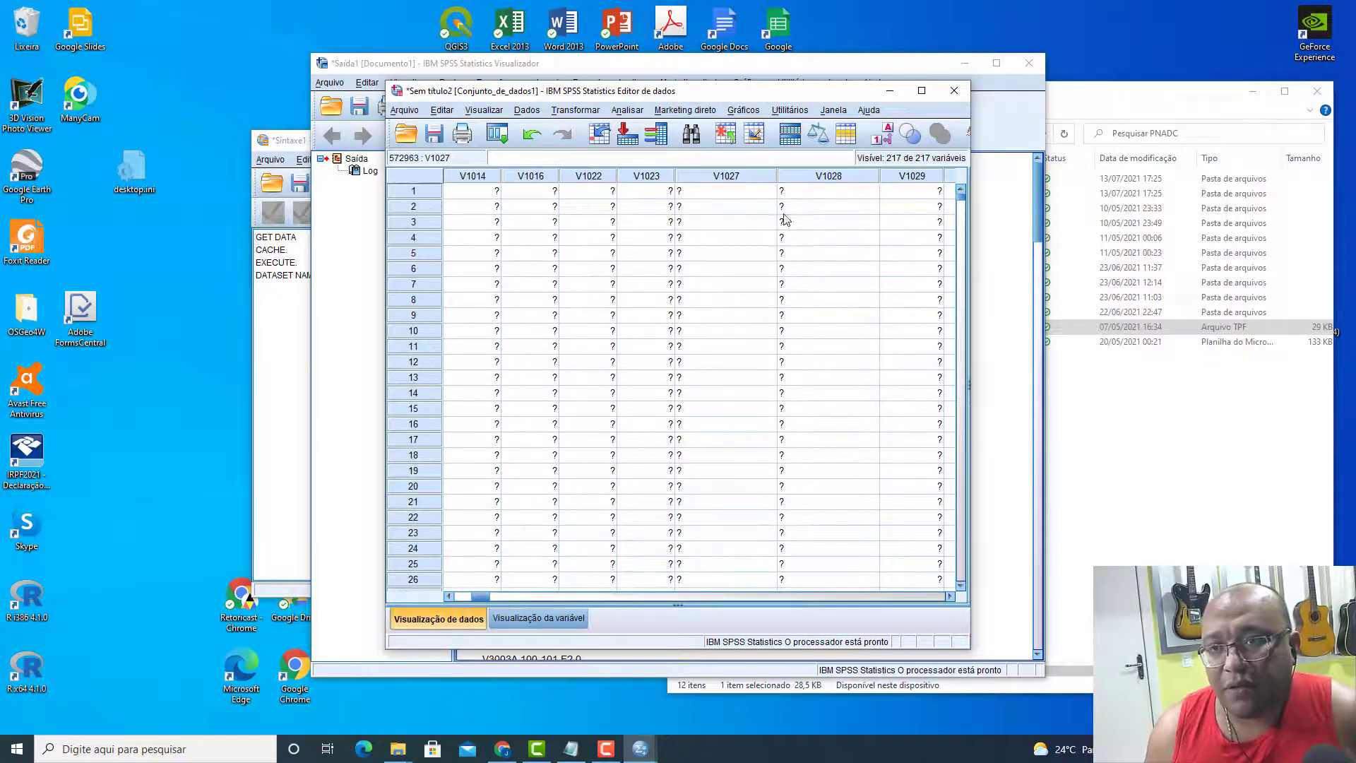
click(799, 193)
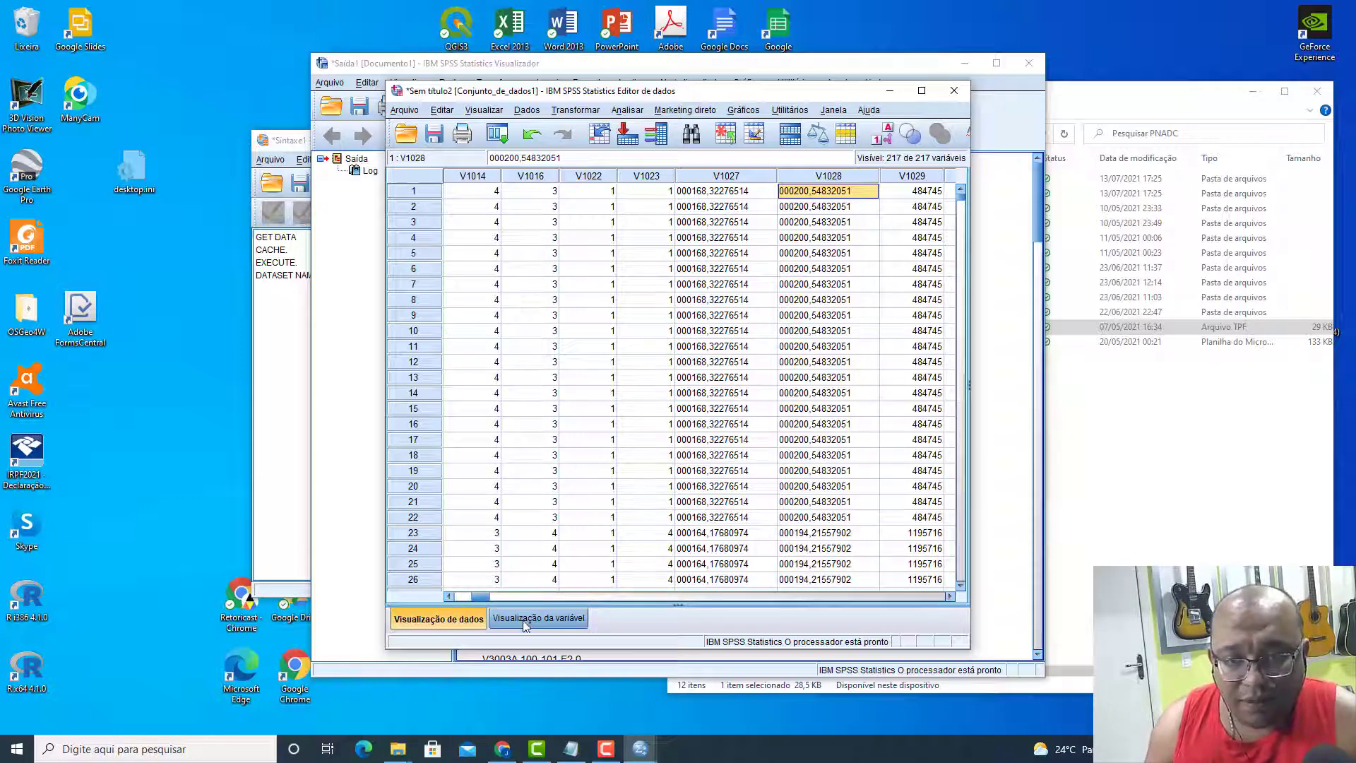
- Change the variable type of V1027 and V1028 to Numérico
click(561, 621)
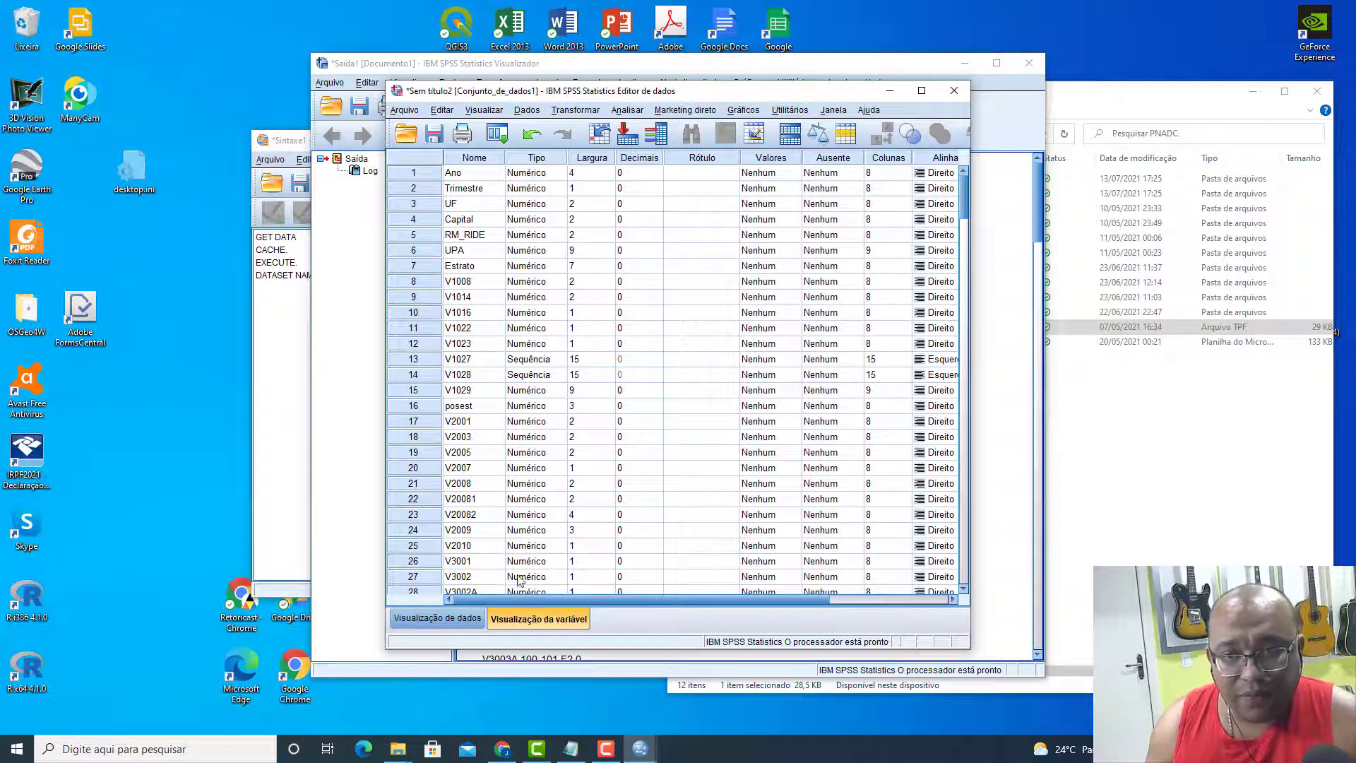
click(520, 362)
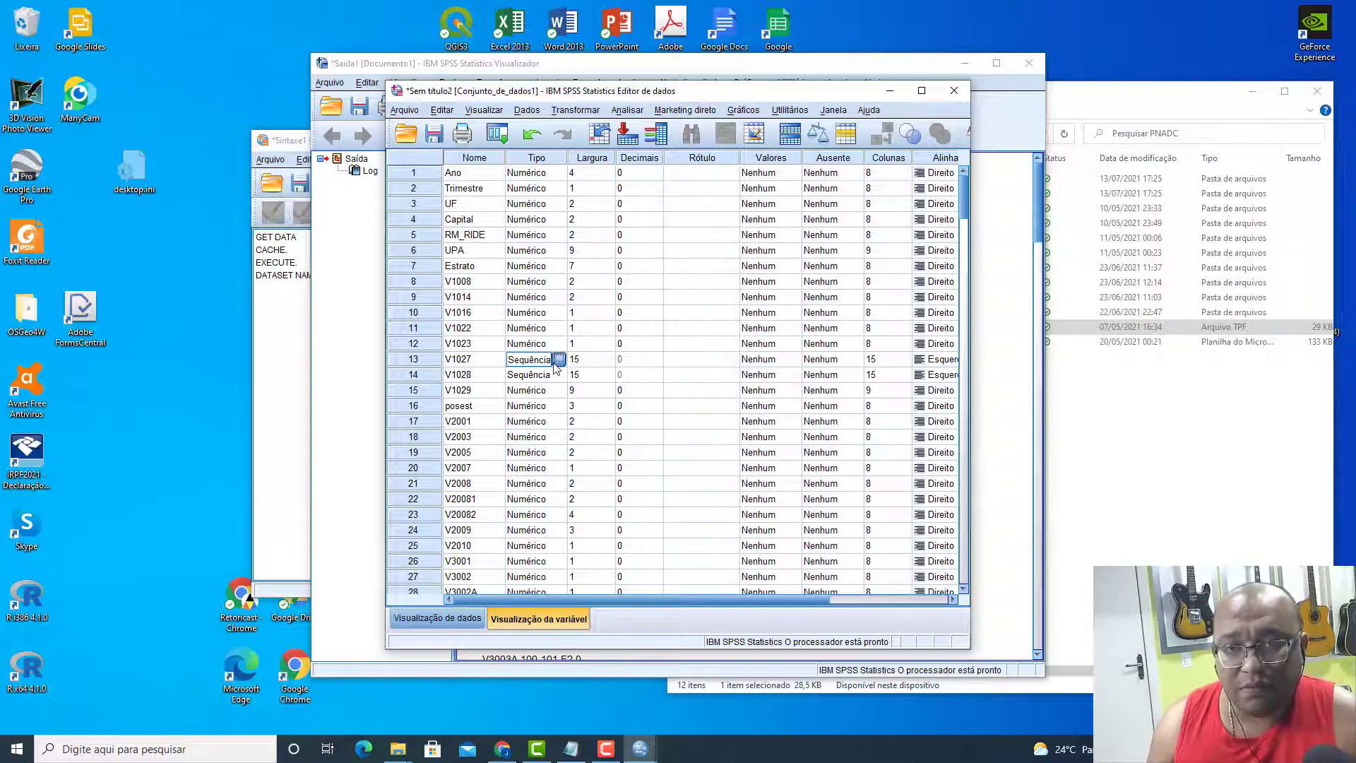
click(559, 359)
click(527, 284)
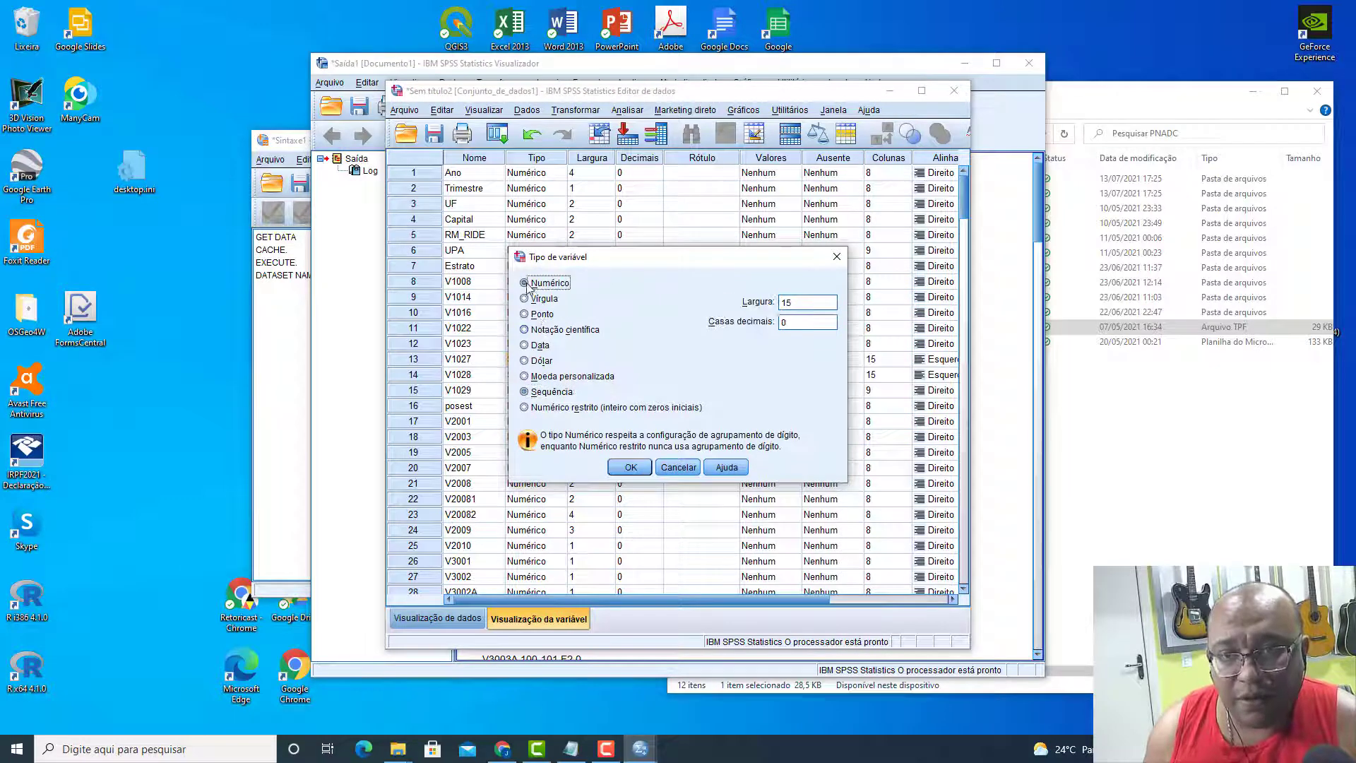
click(631, 467)
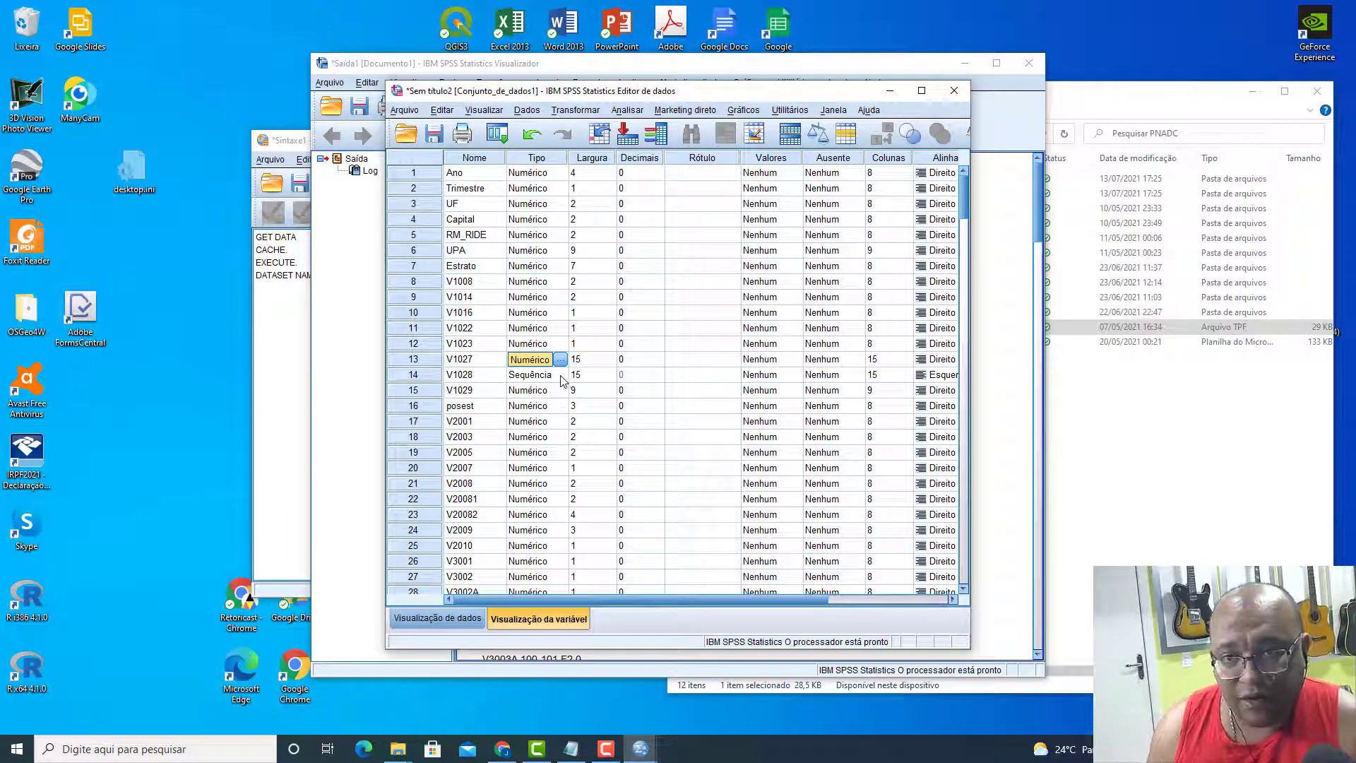
double_click(562, 378)
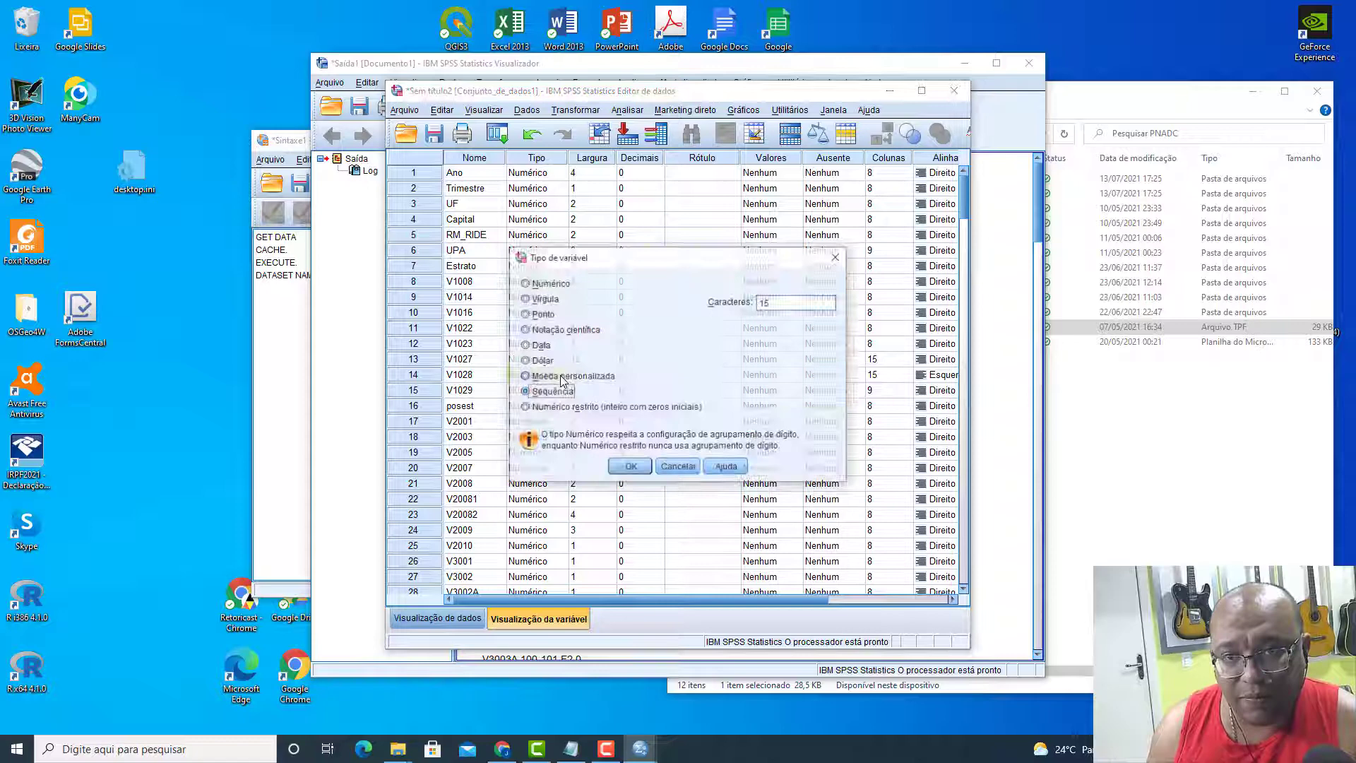
click(541, 283)
click(630, 467)
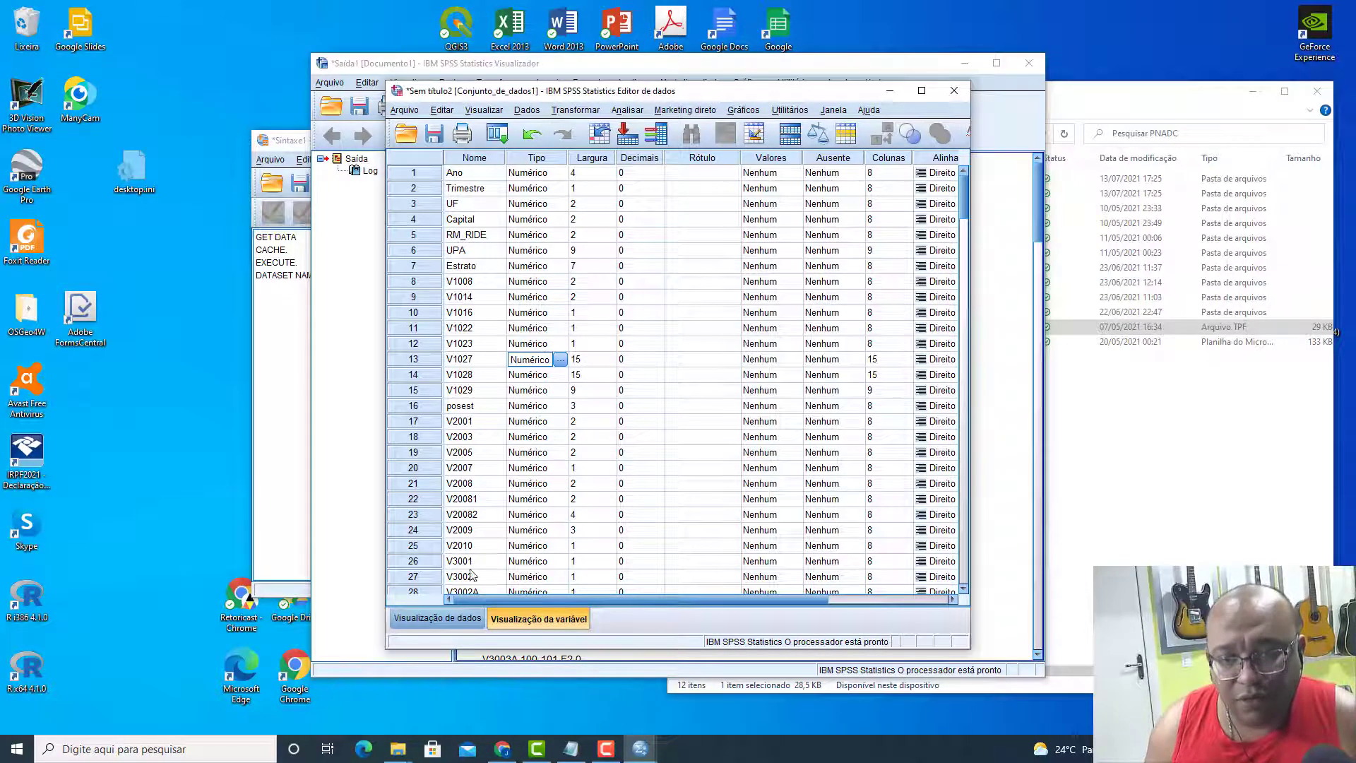
- In the data view, check that the V1027 and V1028 cells still store their full decimal values
click(449, 618)
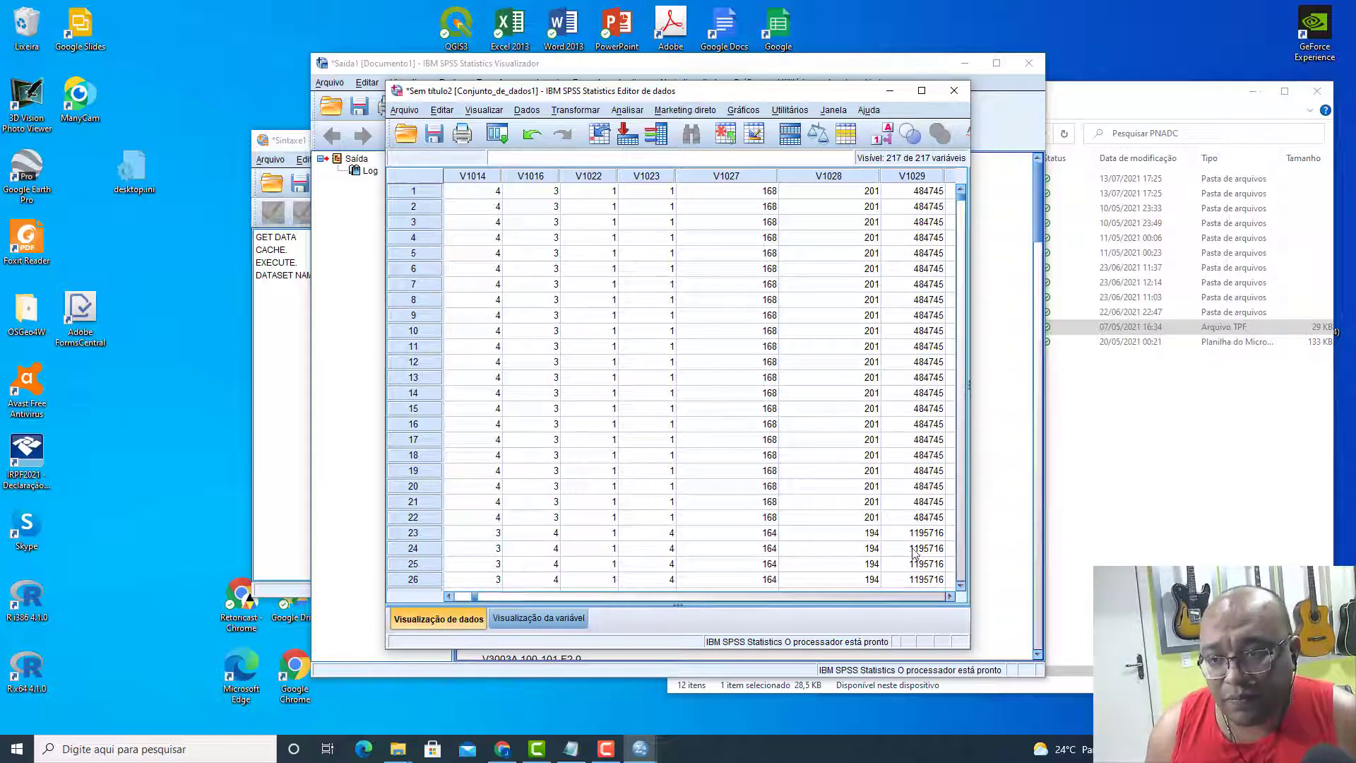
click(951, 597)
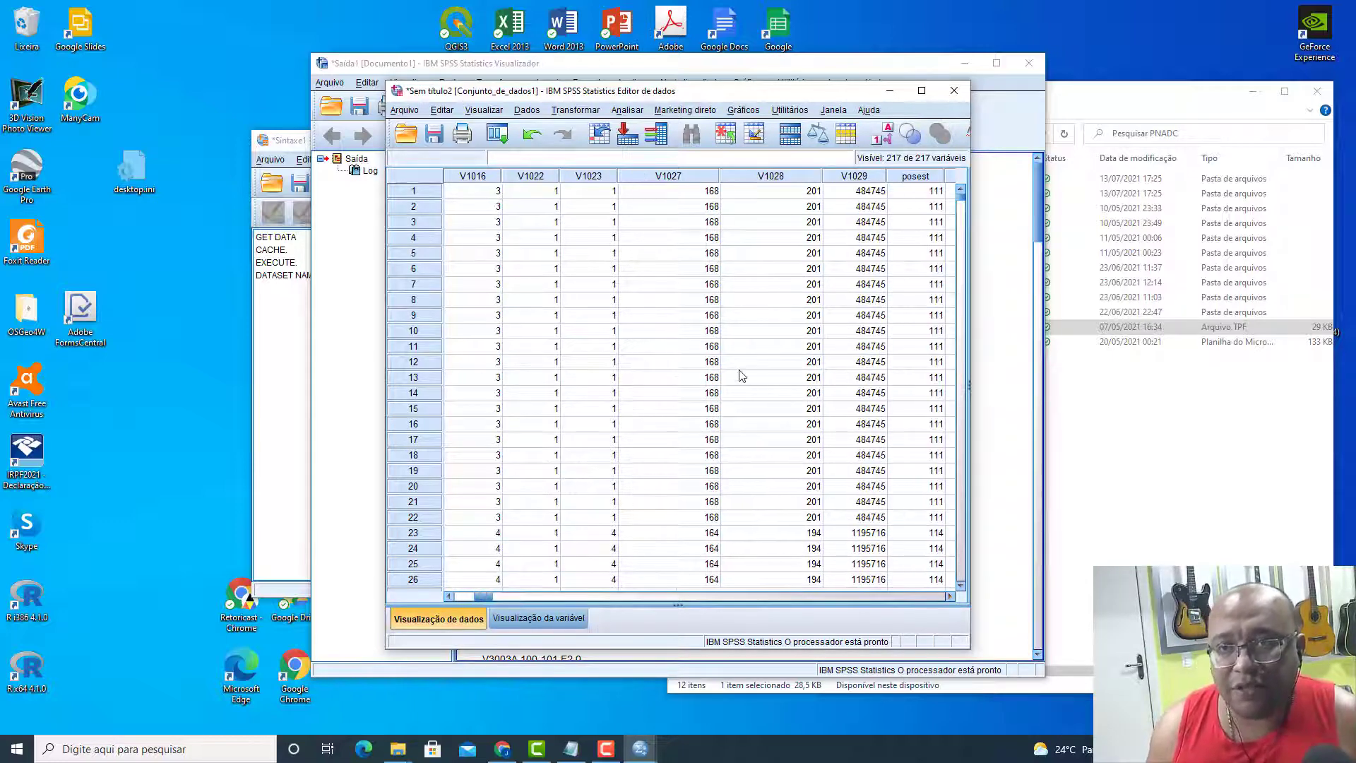
click(688, 196)
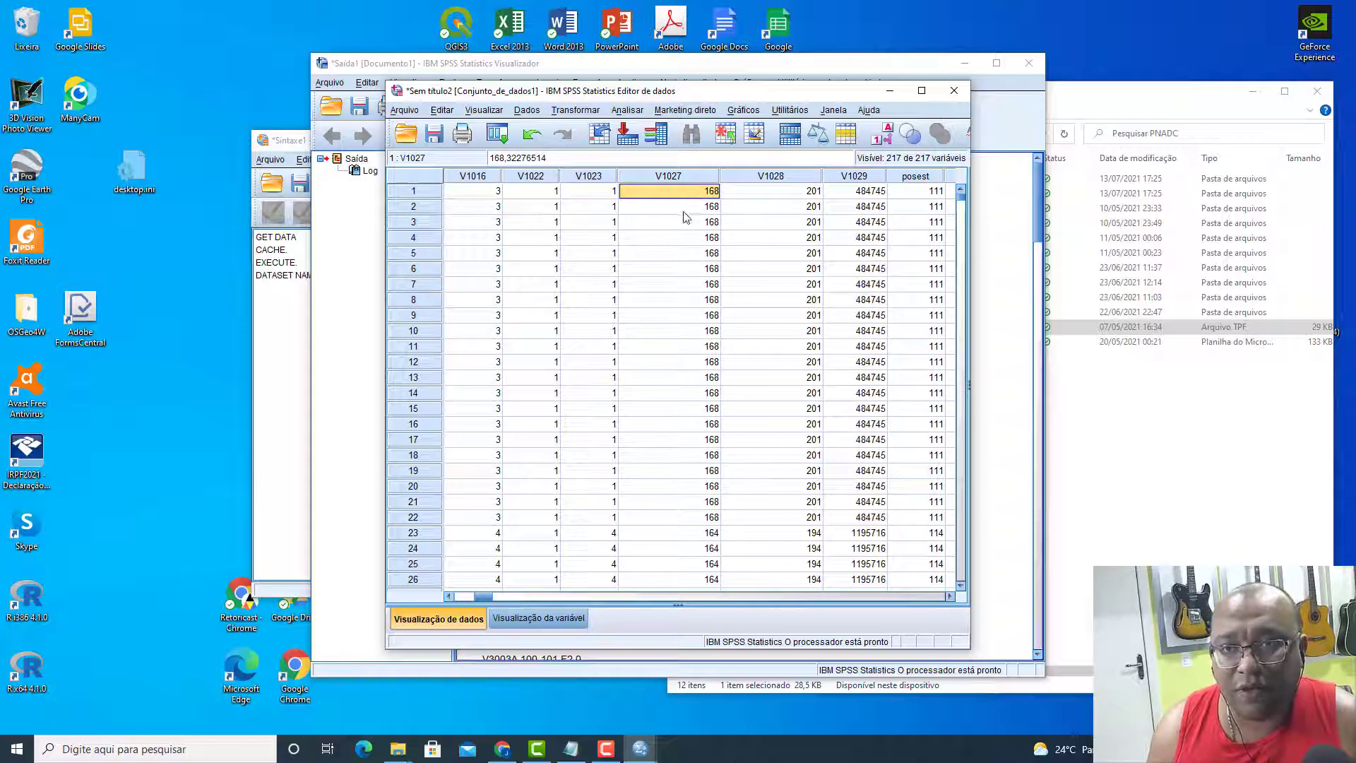
mouse_move(490, 160)
mouse_down()
mouse_move(558, 159)
mouse_move(487, 157)
mouse_up()
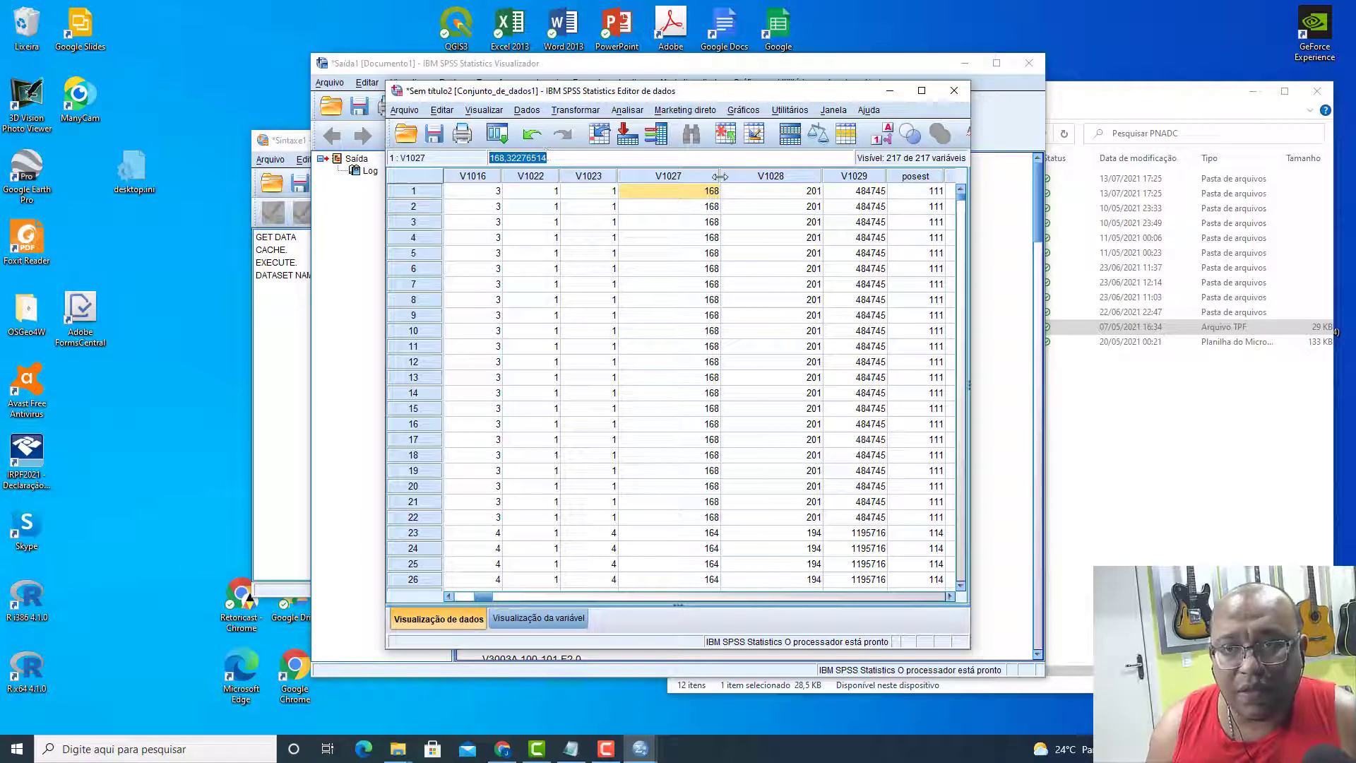
click(743, 194)
drag(570, 158, 487, 157)
click(748, 208)
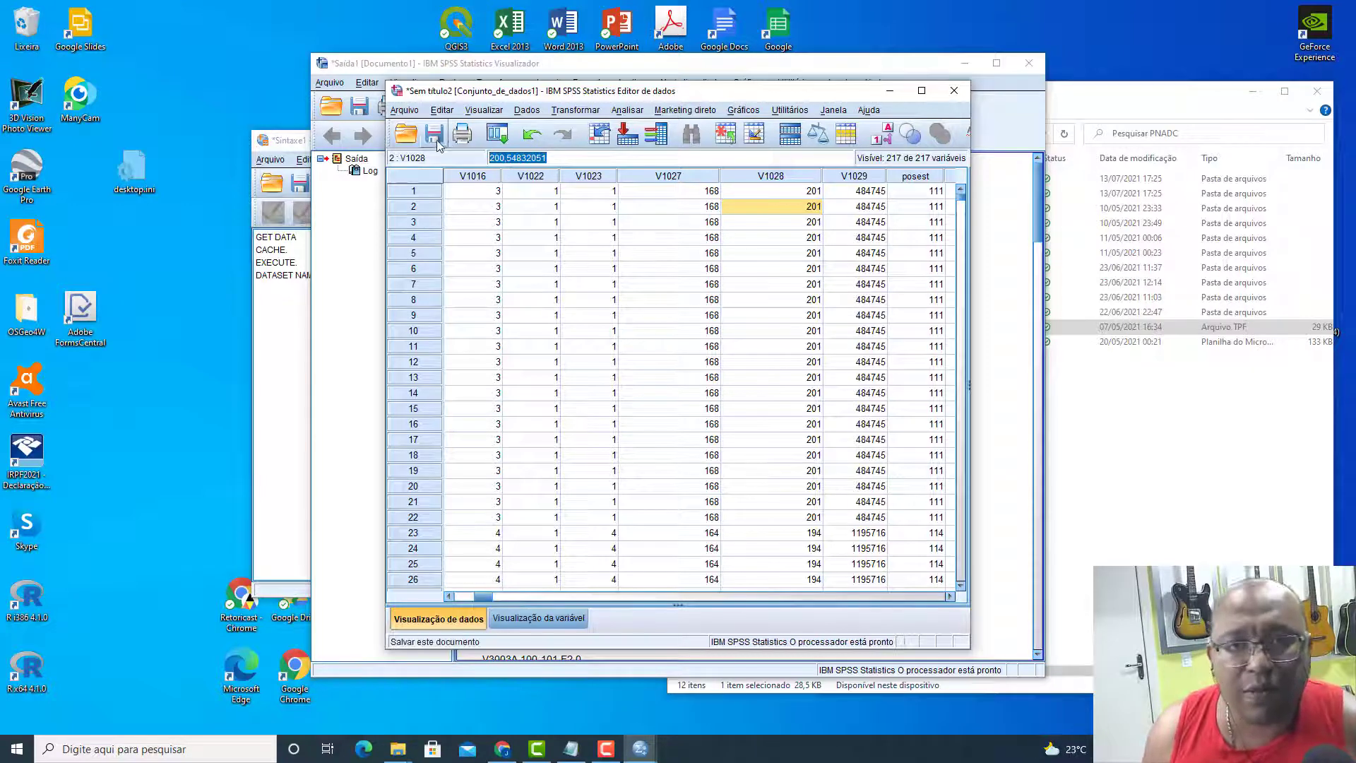
- Start saving the dataset as an SPSS Statistics file, go to the BDs folder inside SPSSInc > PNADC, and review the existing file names
key(ctrl+s)
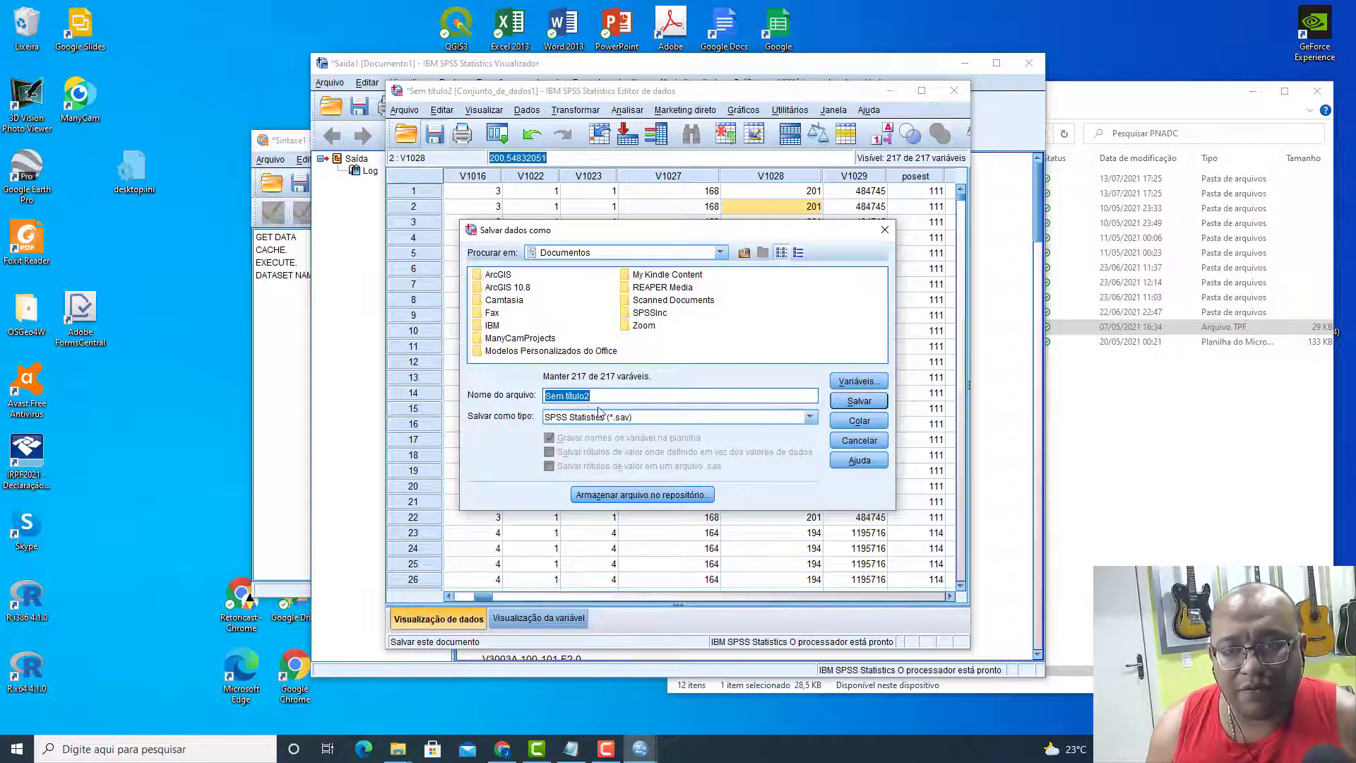
double_click(648, 312)
double_click(499, 287)
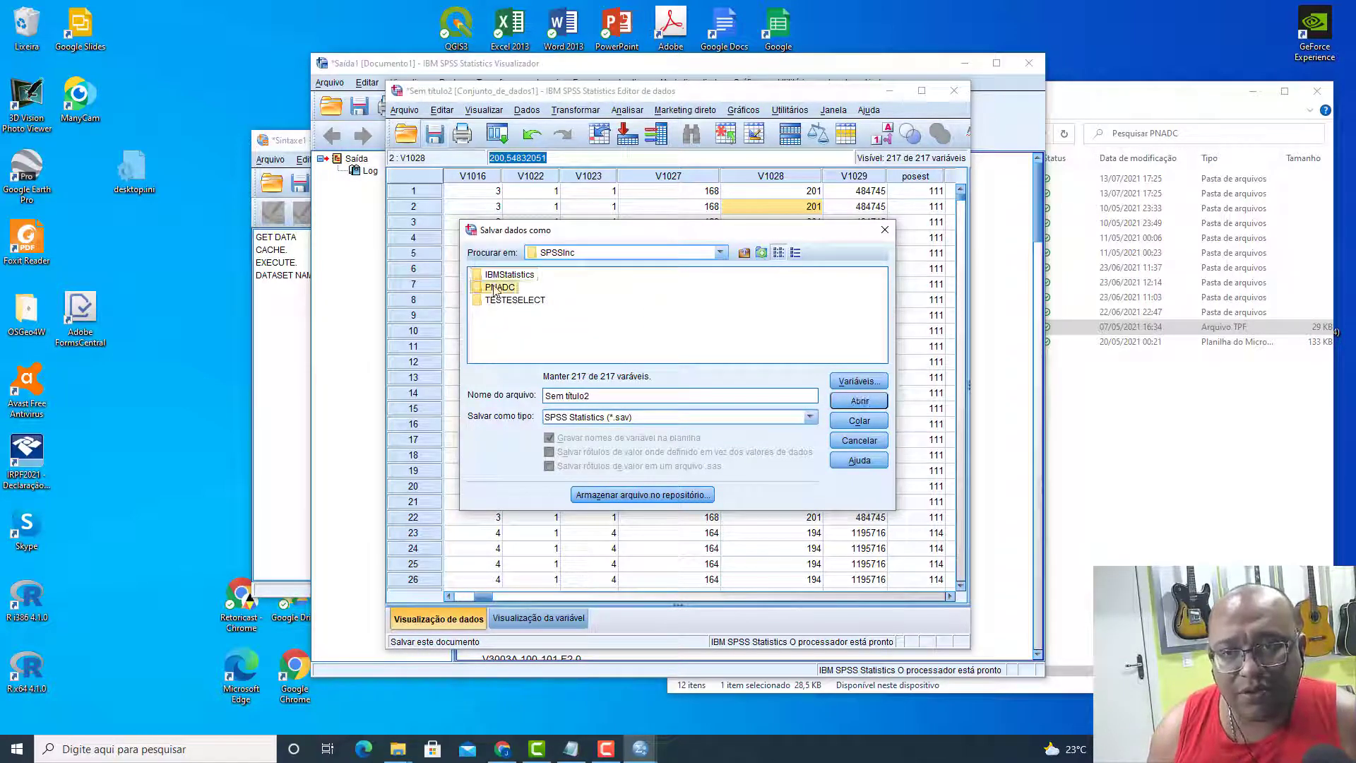
double_click(558, 275)
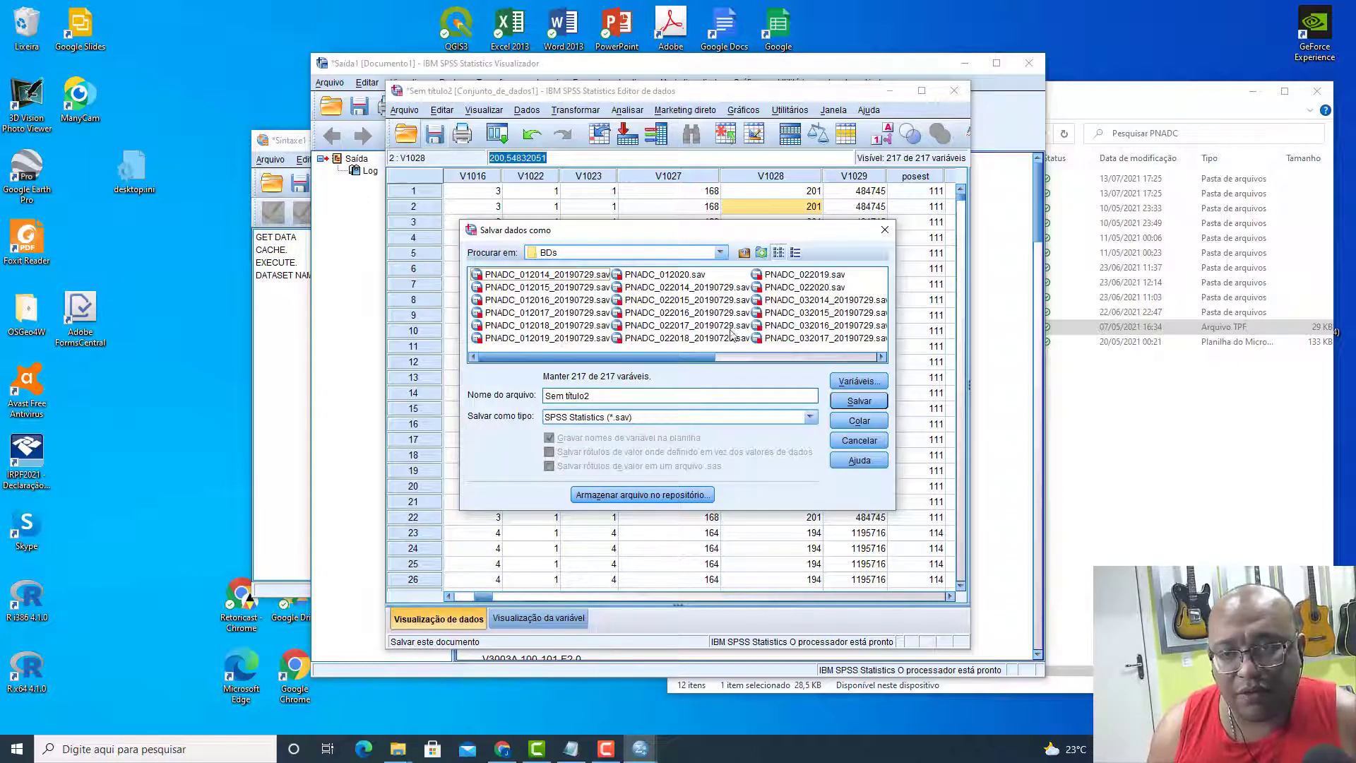
drag(704, 357, 844, 373)
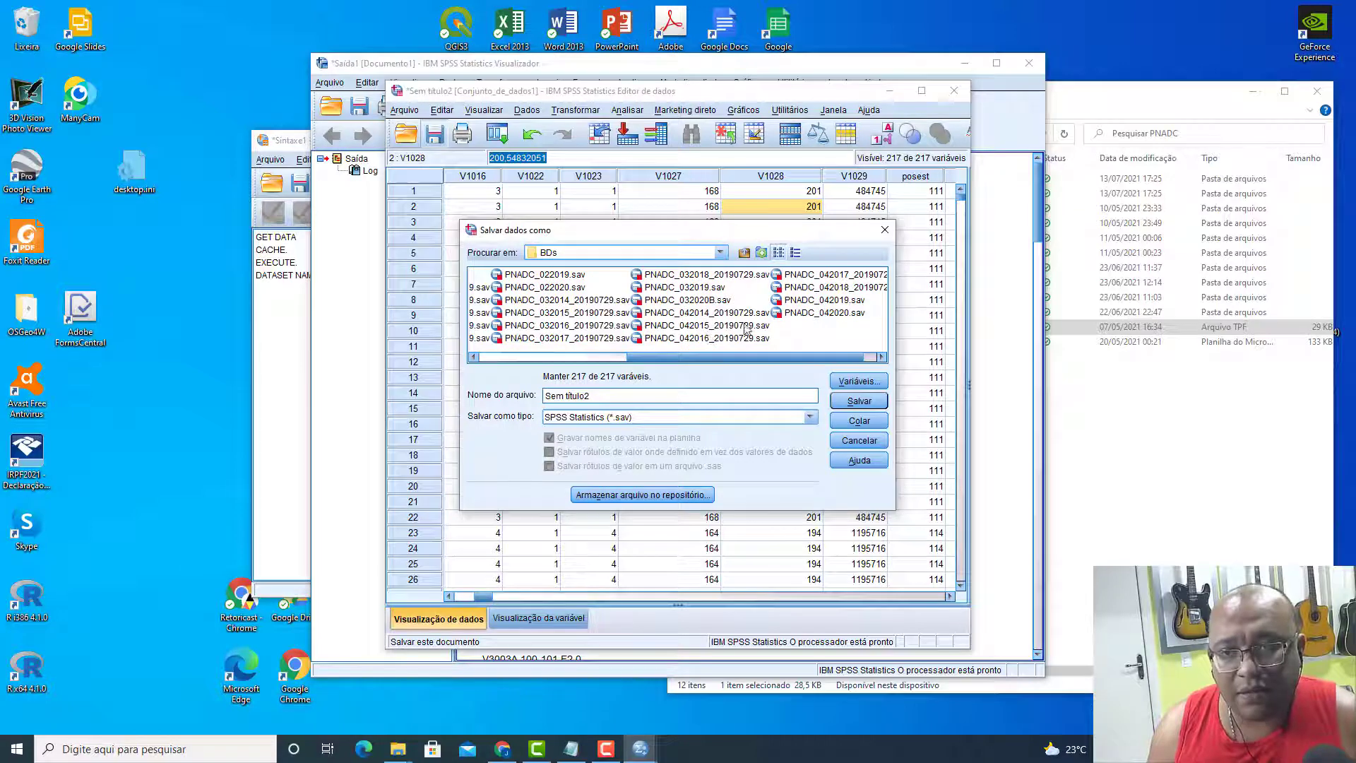